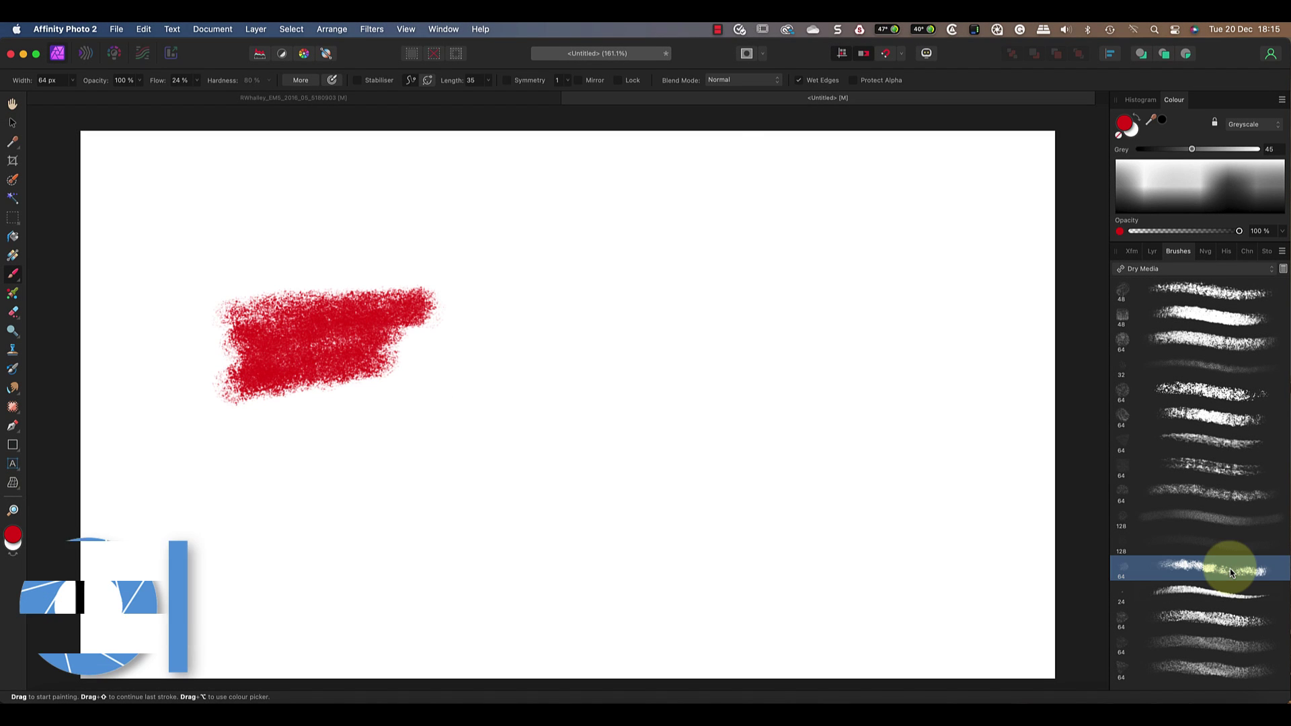
Step: Paint a green Wax Pastel stroke below the red one
double_click(1230, 573)
left_click(523, 226)
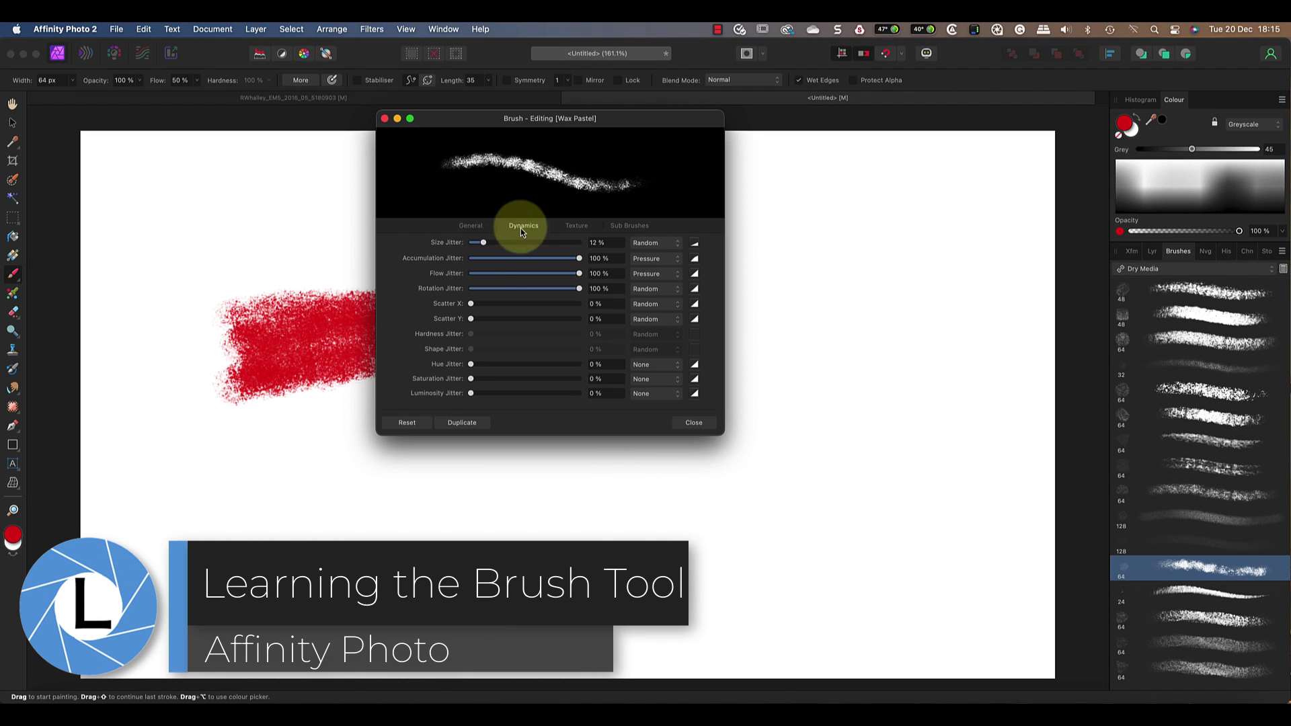
left_click(693, 422)
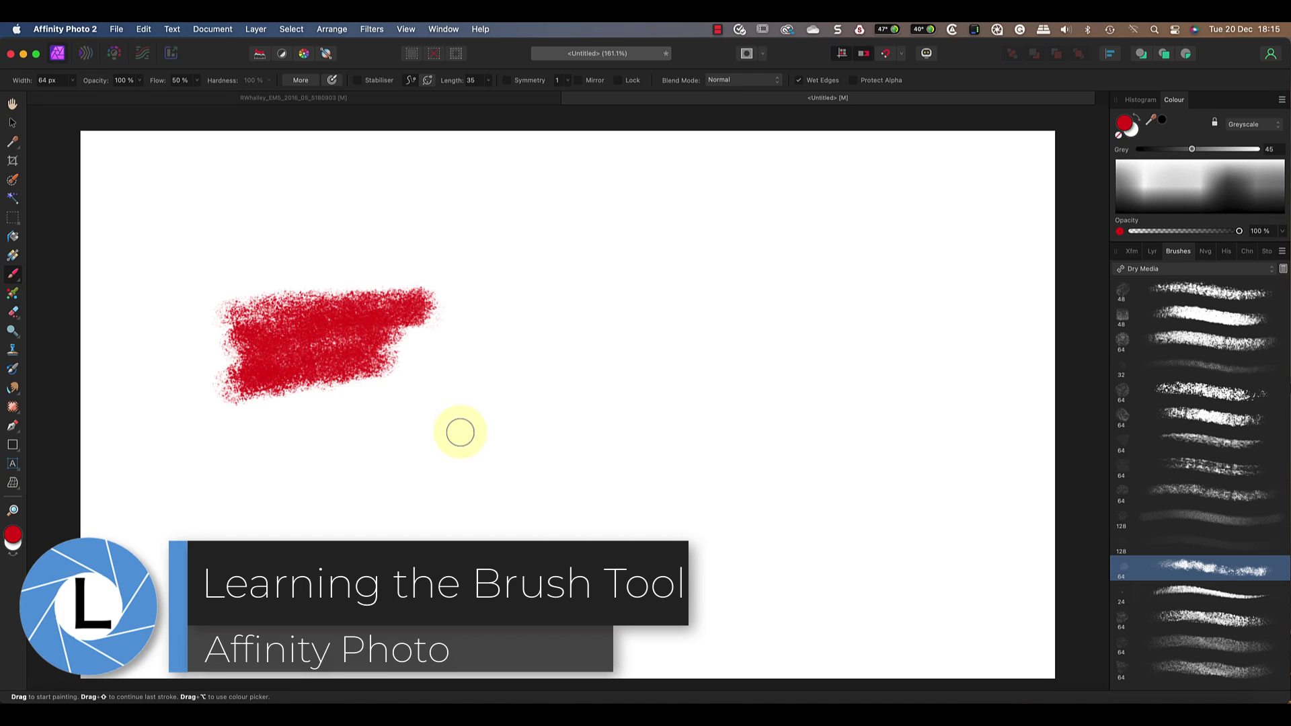
mouse_move(377, 433)
left_mouse_down()
mouse_move(495, 418)
mouse_move(421, 455)
mouse_move(591, 504)
left_mouse_up()
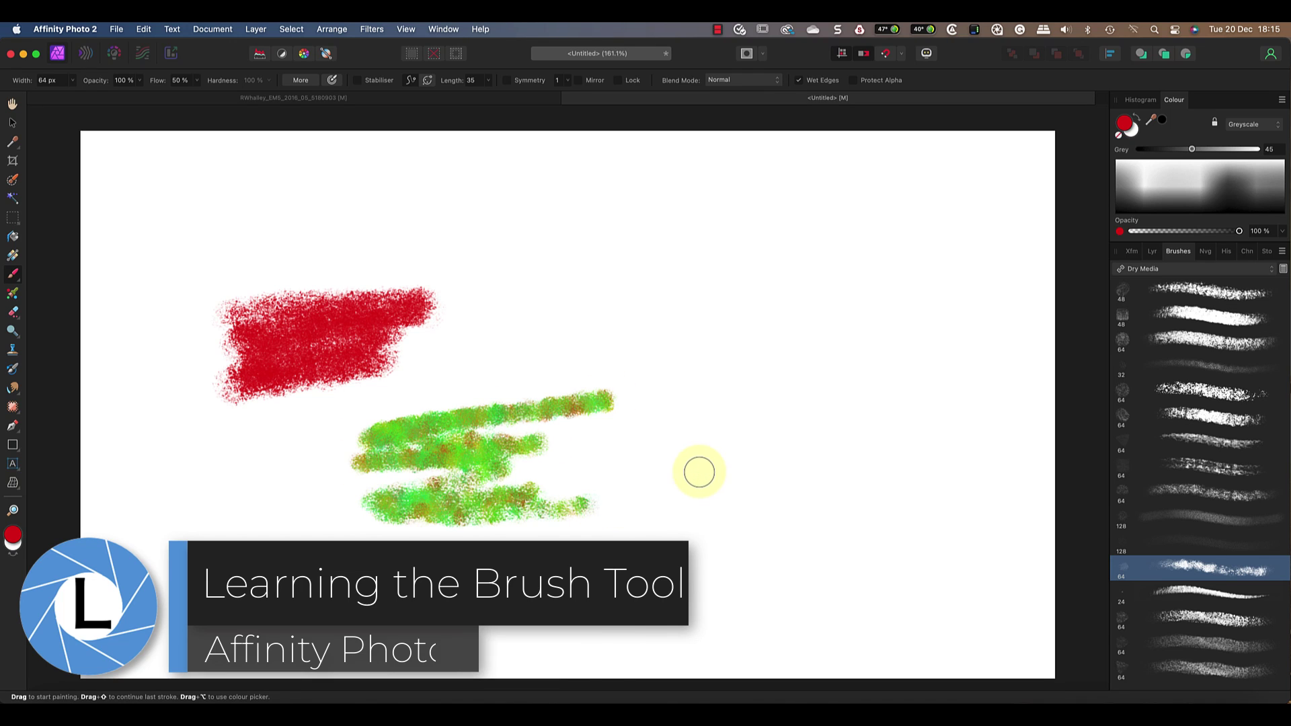
Step: Paint a sparse dotted stroke at 97% spacing, then another green stroke at 19% spacing
left_click(301, 80)
left_click(470, 226)
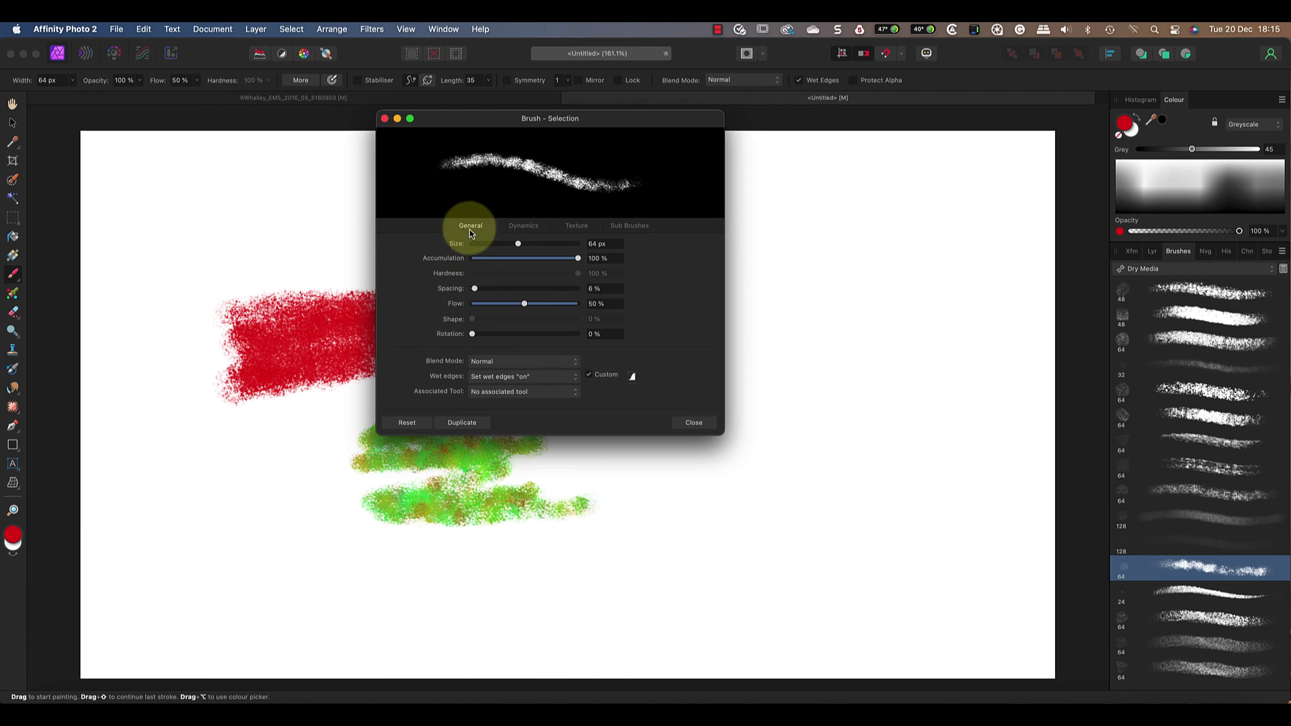
left_click_drag(474, 288, 522, 287)
mouse_move(685, 548)
left_mouse_down()
mouse_move(867, 518)
mouse_move(597, 536)
mouse_move(808, 512)
mouse_move(547, 565)
mouse_move(697, 556)
mouse_move(672, 558)
mouse_move(700, 535)
left_mouse_up()
left_click_drag(522, 287, 481, 287)
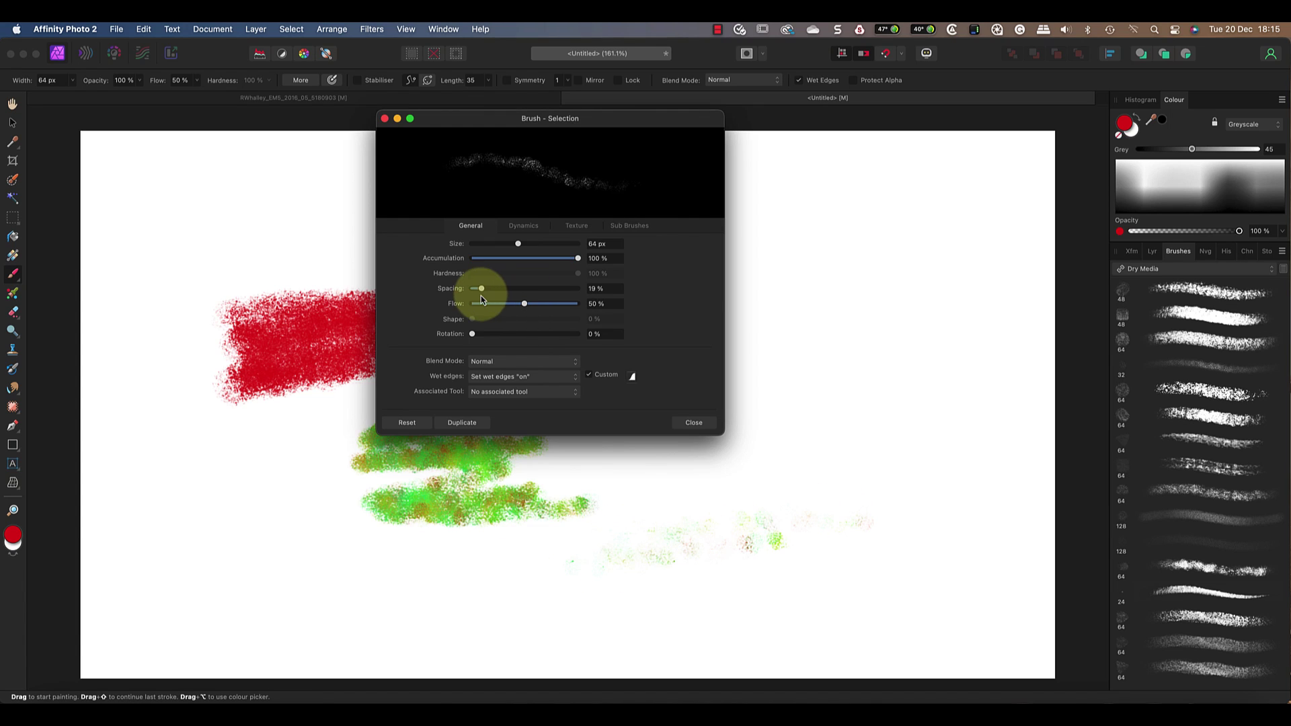
mouse_move(699, 493)
left_mouse_down()
mouse_move(612, 528)
mouse_move(612, 549)
mouse_move(576, 565)
mouse_move(577, 586)
mouse_move(474, 589)
mouse_move(424, 560)
mouse_move(323, 538)
left_mouse_up()
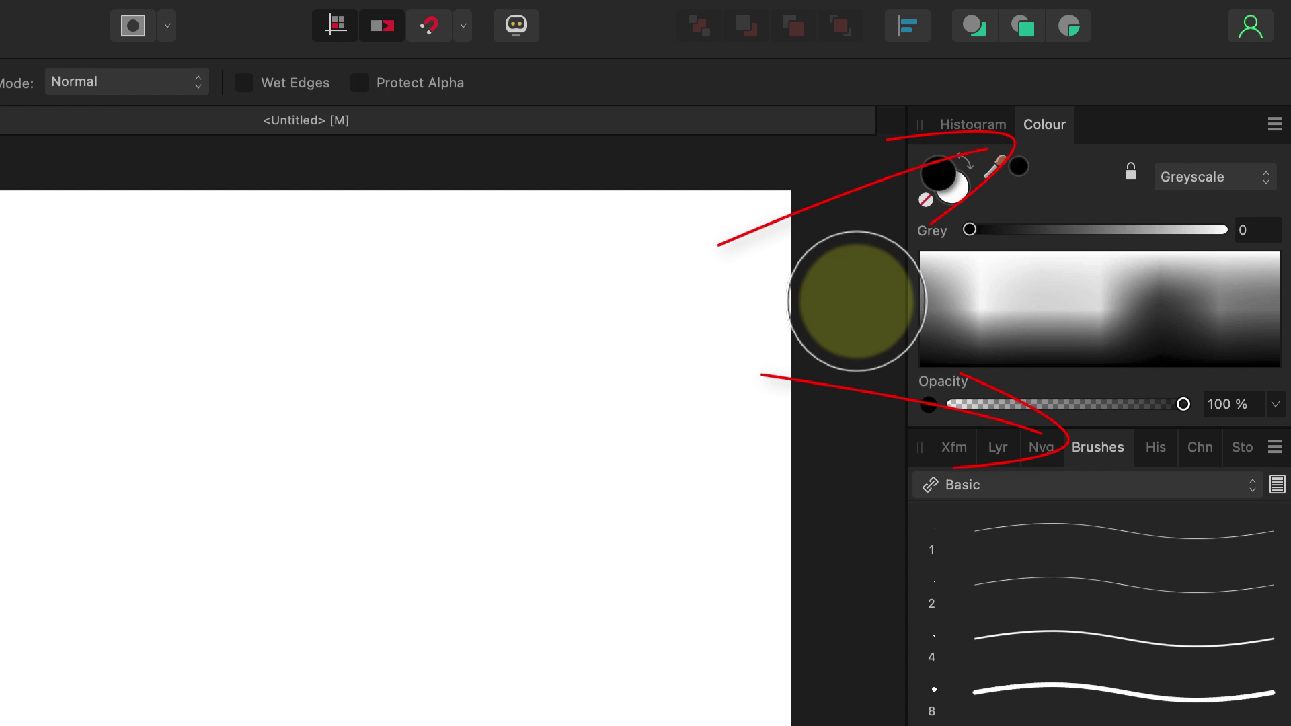
left_click_drag(404, 153, 345, 126)
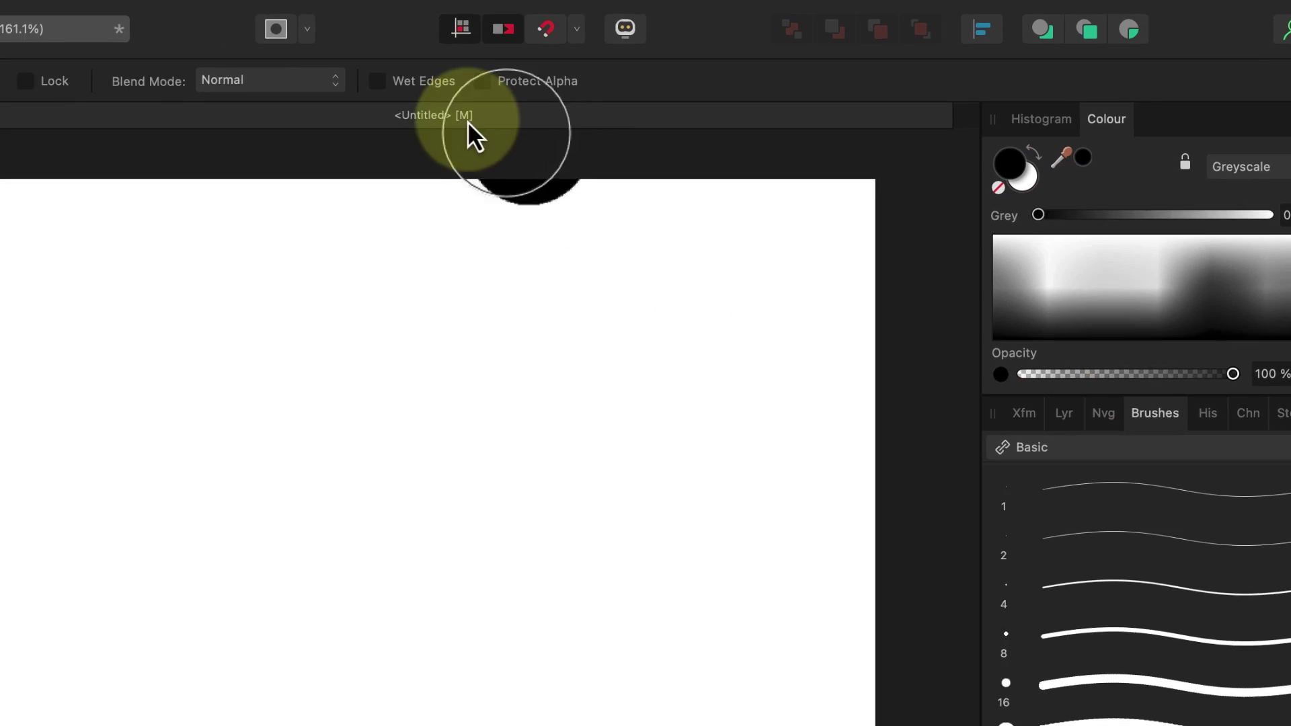
left_click(384, 8)
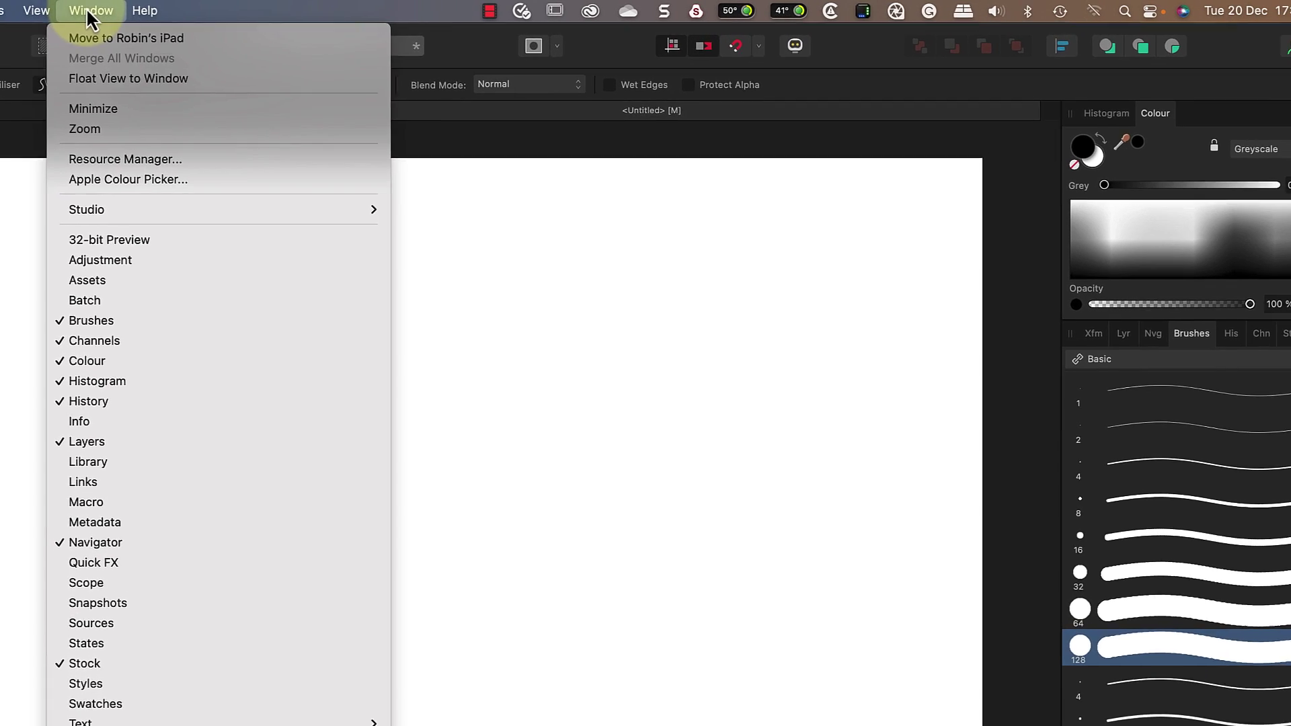
left_click(387, 8)
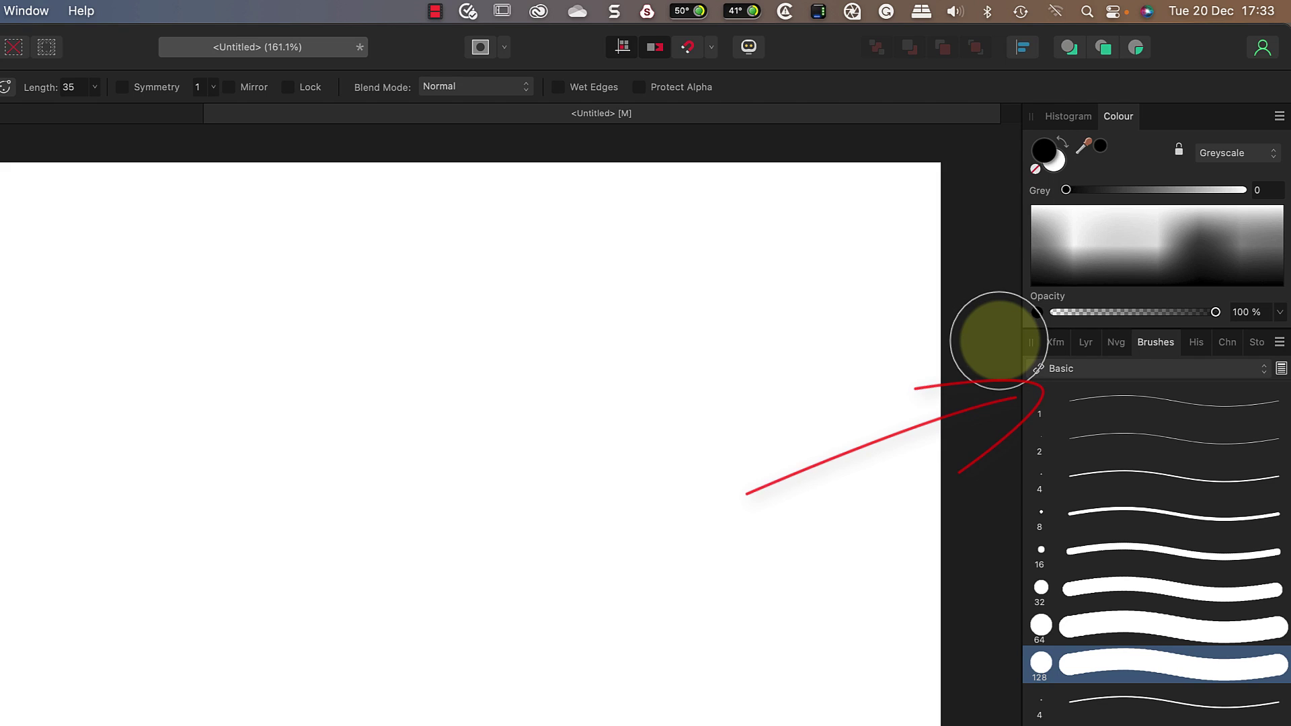
Step: Compare the 16 px soft and 25% flow Basic presets, then select the 128 px hard brush
left_click(1267, 374)
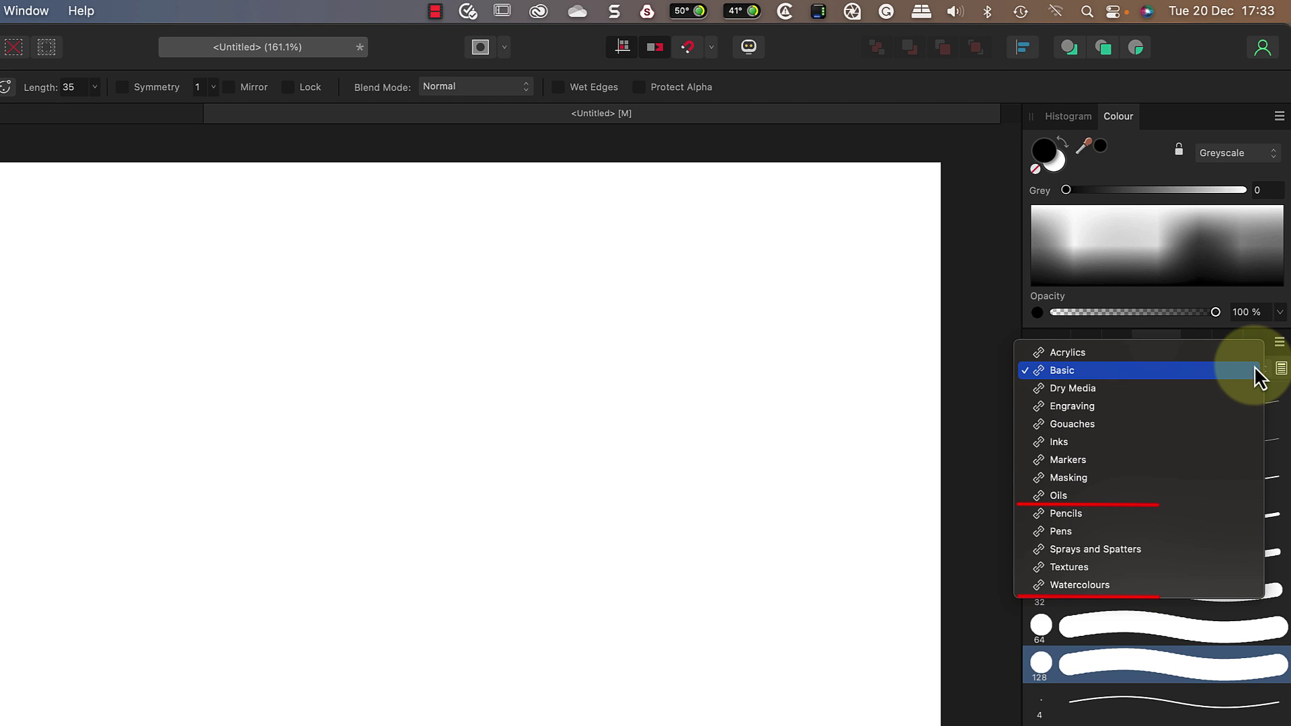
left_click(1019, 370)
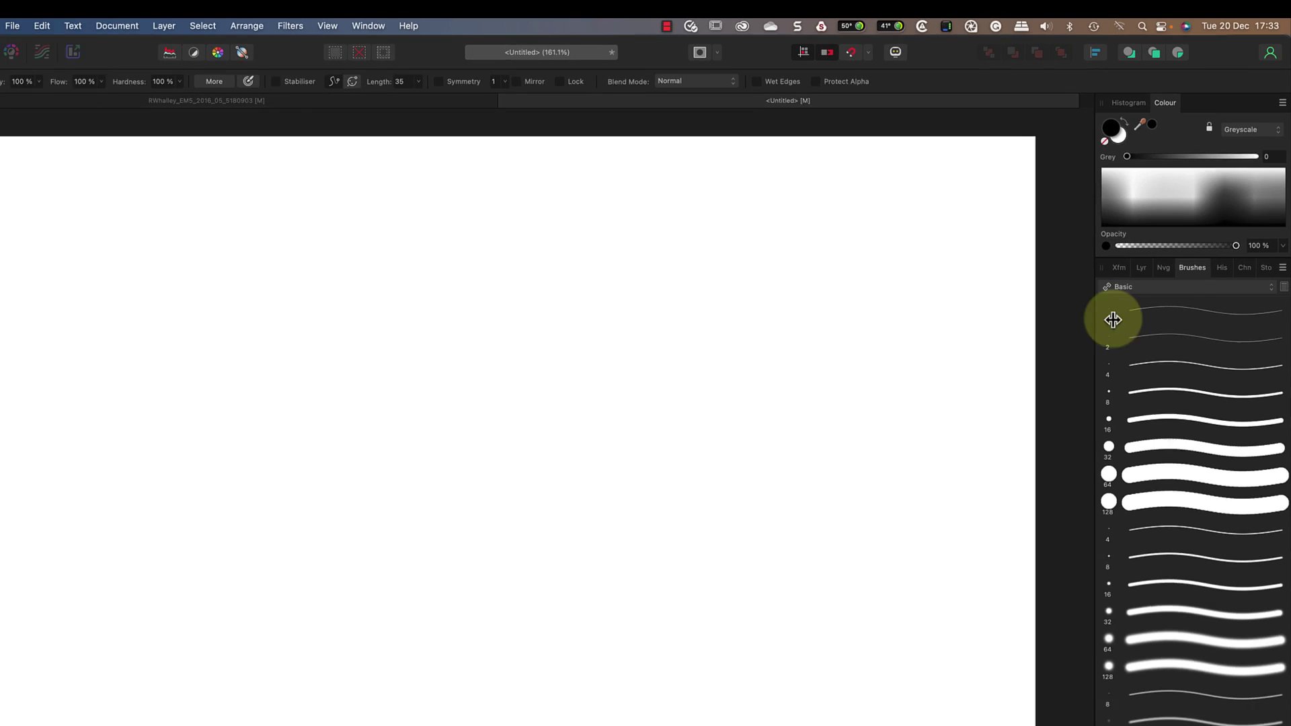
left_click(1149, 666)
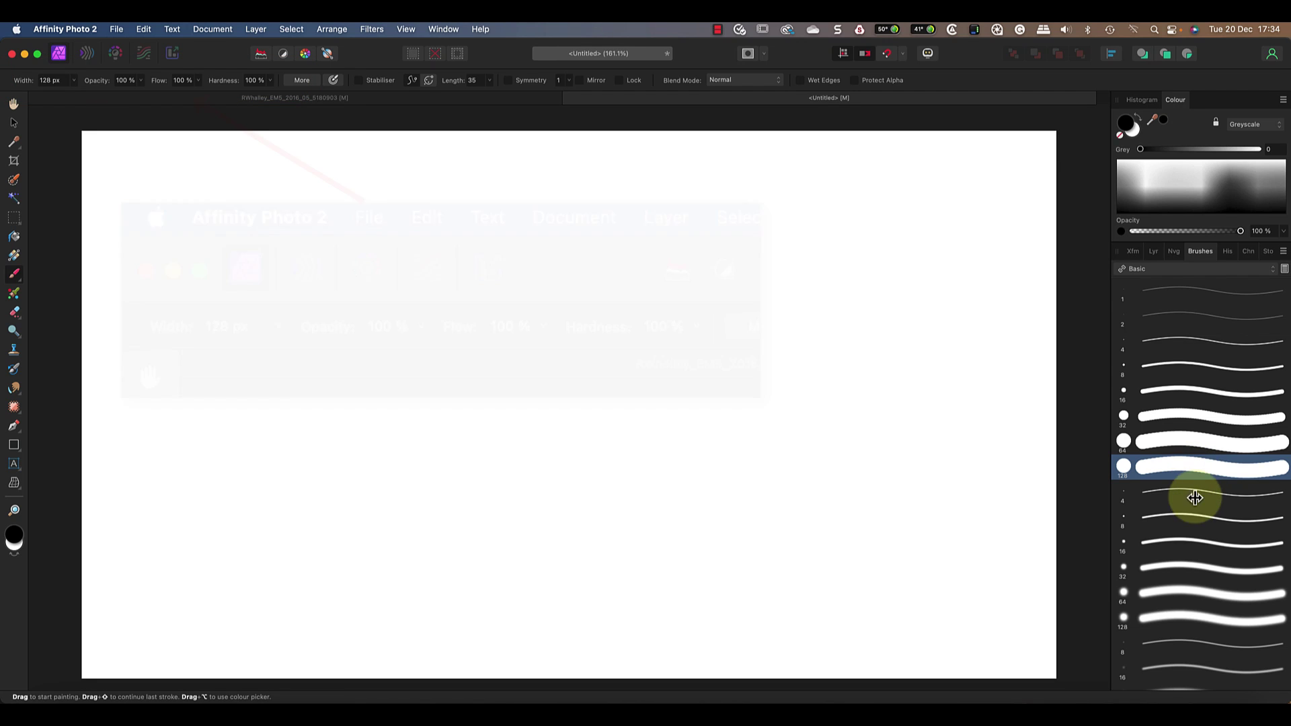
left_click(1175, 548)
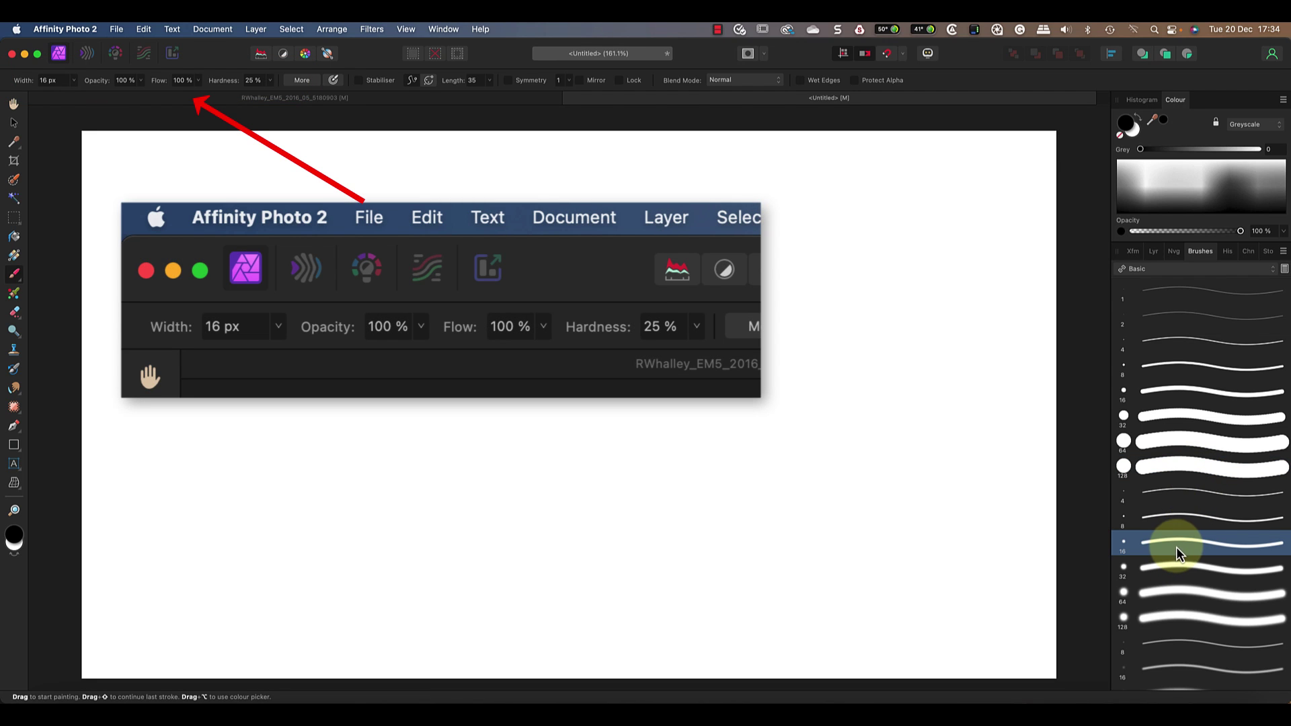
left_click(1187, 669)
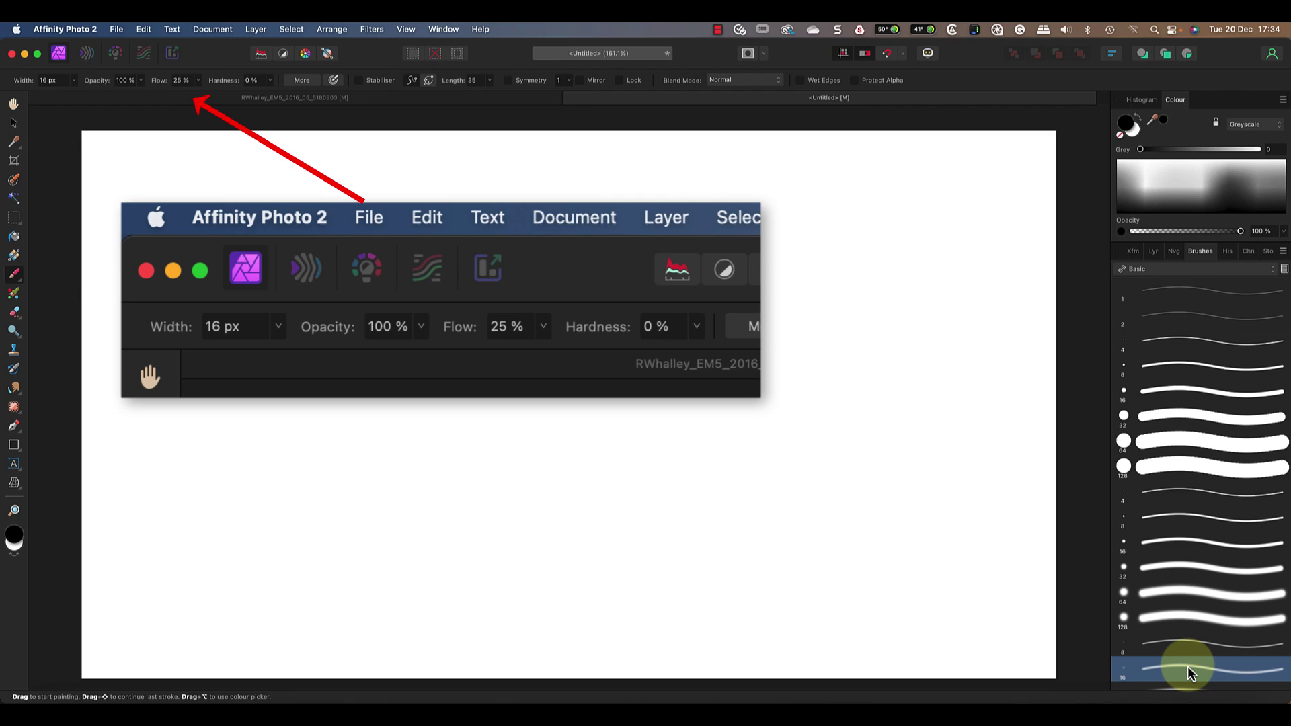
left_click(1165, 467)
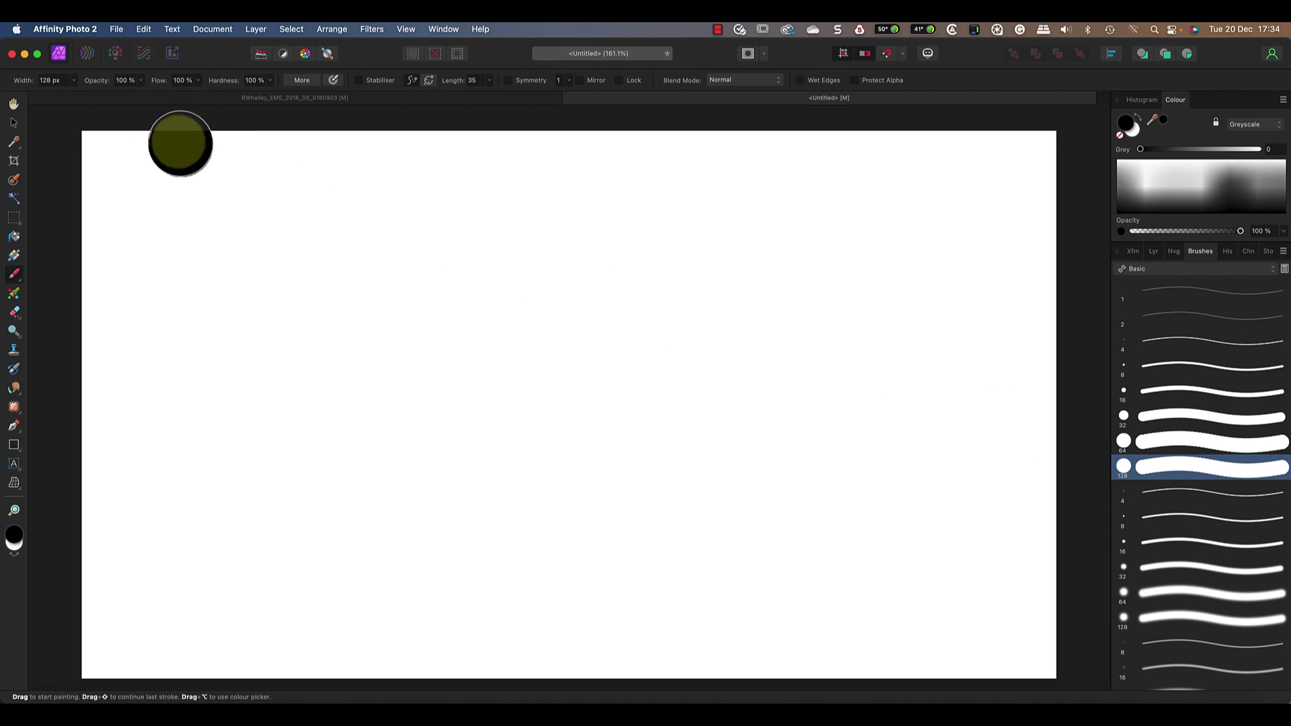
left_click(75, 81)
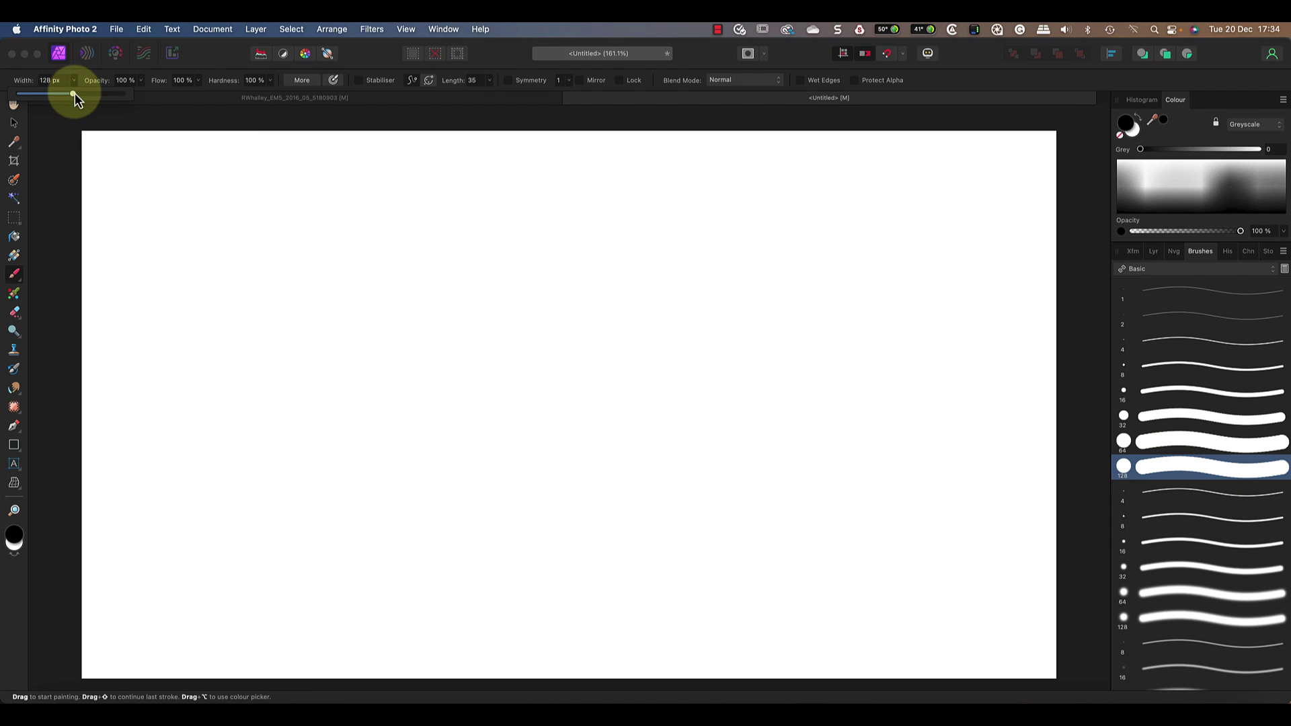
left_click_drag(74, 94, 48, 94)
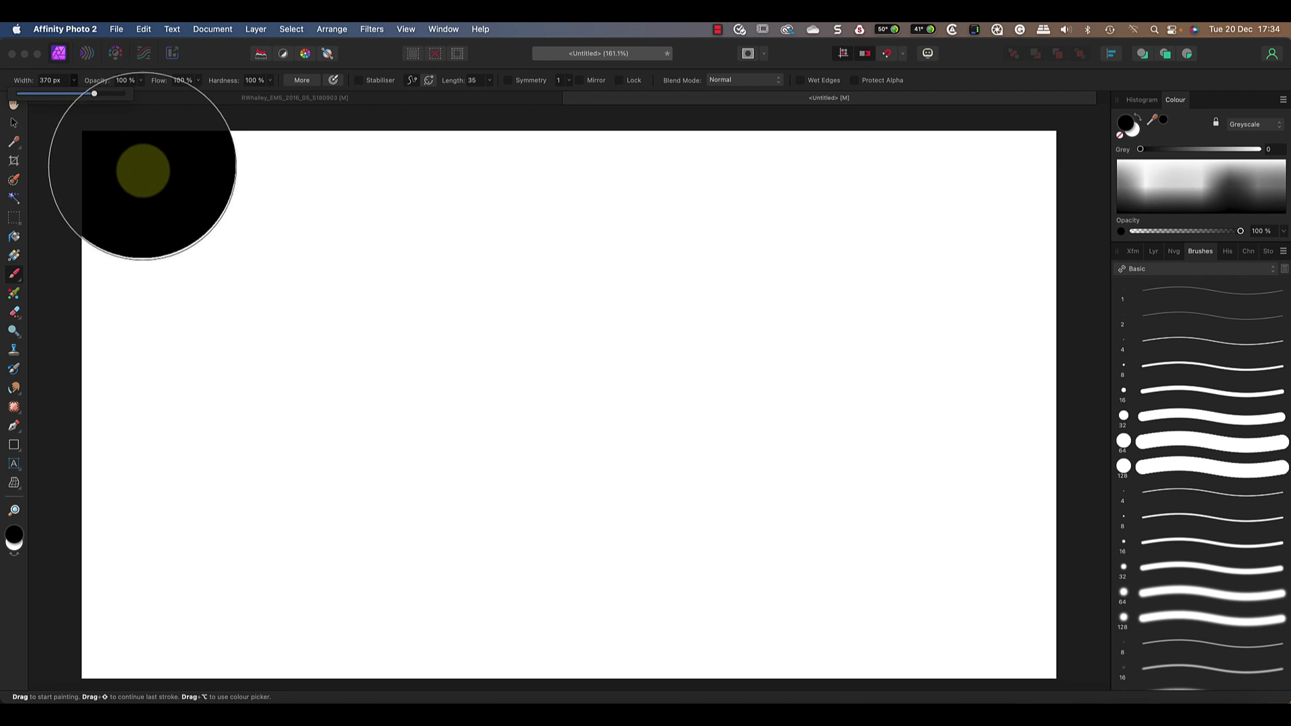
key("bracketleft")
key("bracketleft")
key("bracketleft")
key("bracketleft")
key("bracketleft")
key("bracketleft")
key("bracketleft")
key("bracketleft")
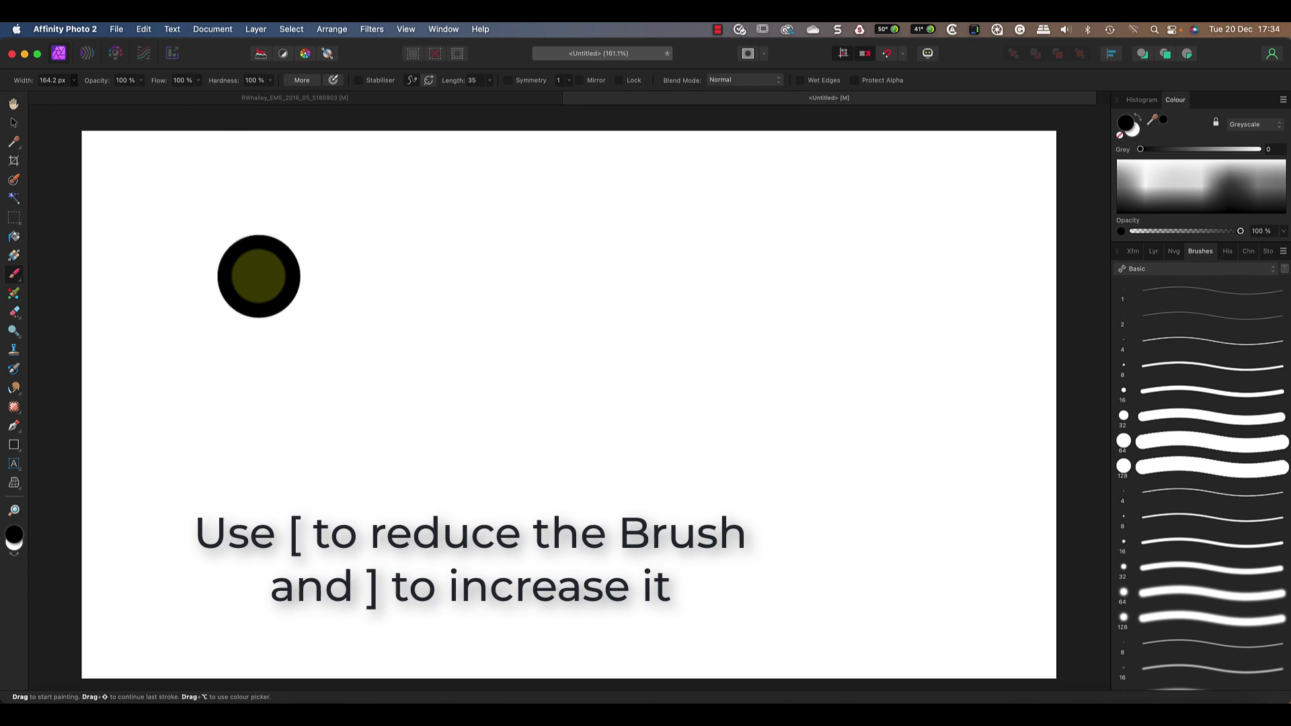
key("bracketright")
key("bracketright")
key("bracketright")
key("bracketright")
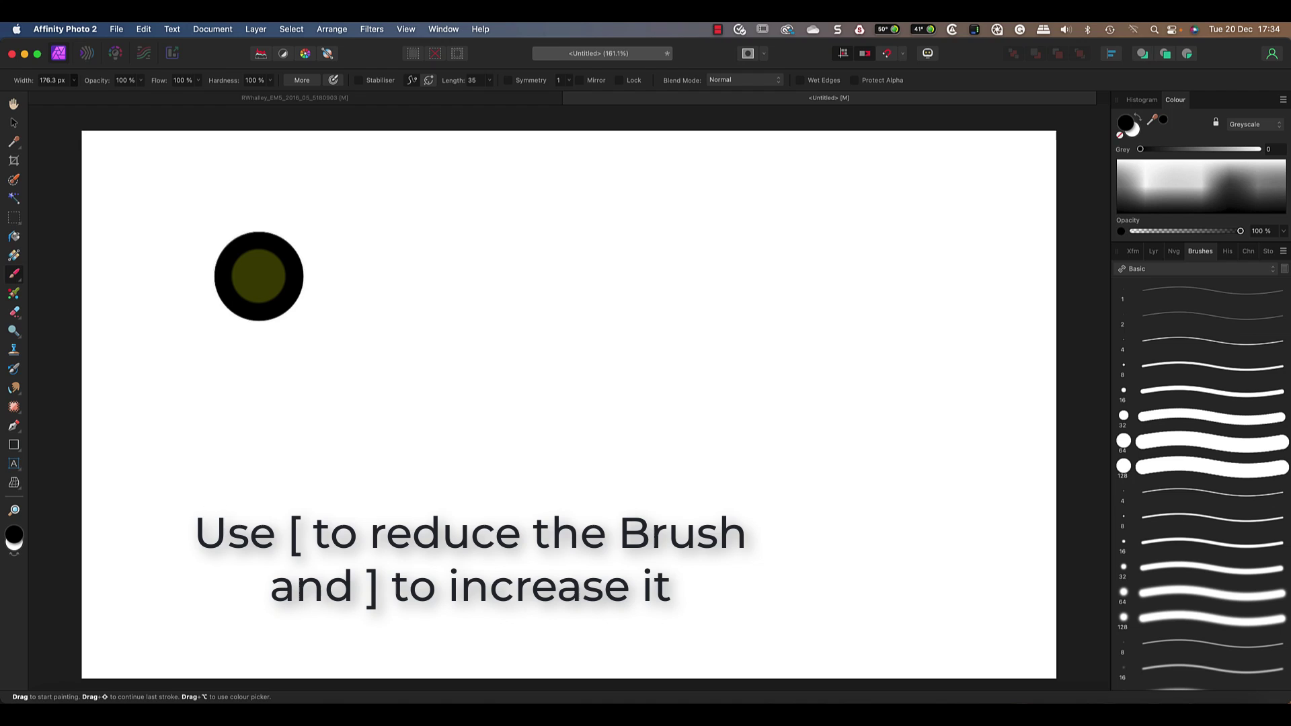
key("bracketleft")
key("bracketleft")
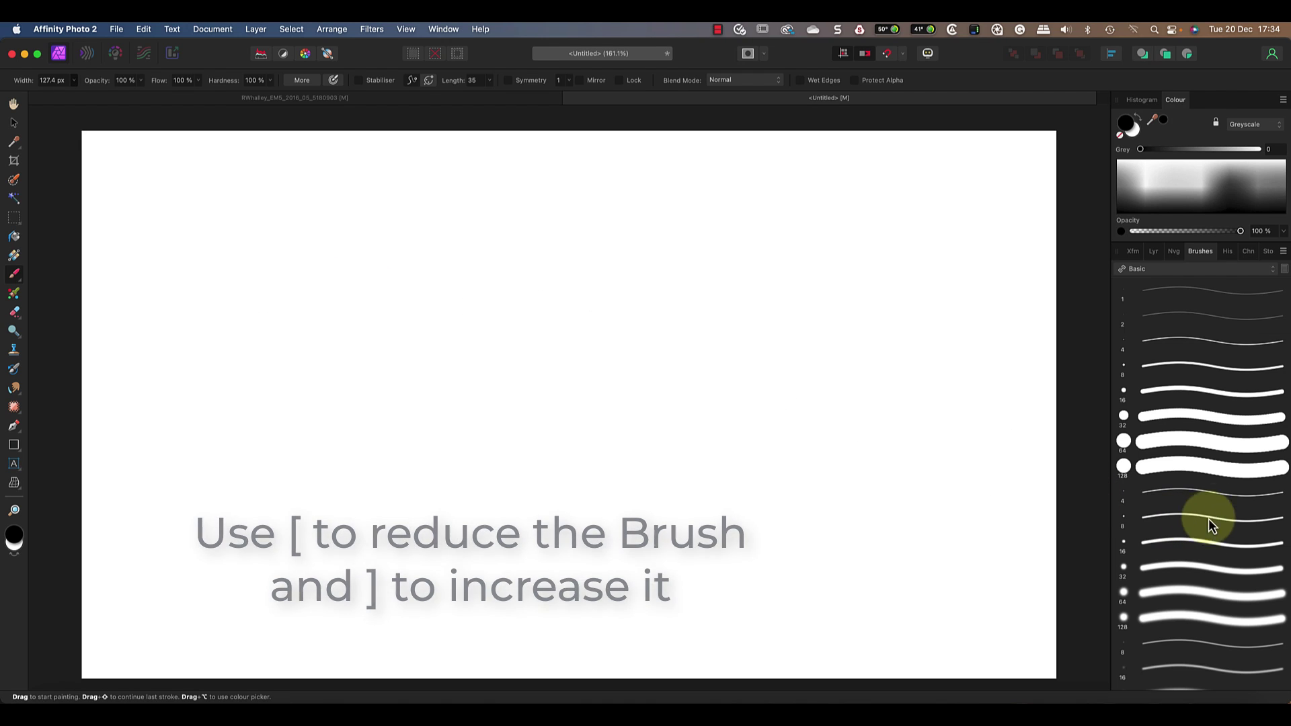
left_click(1185, 470)
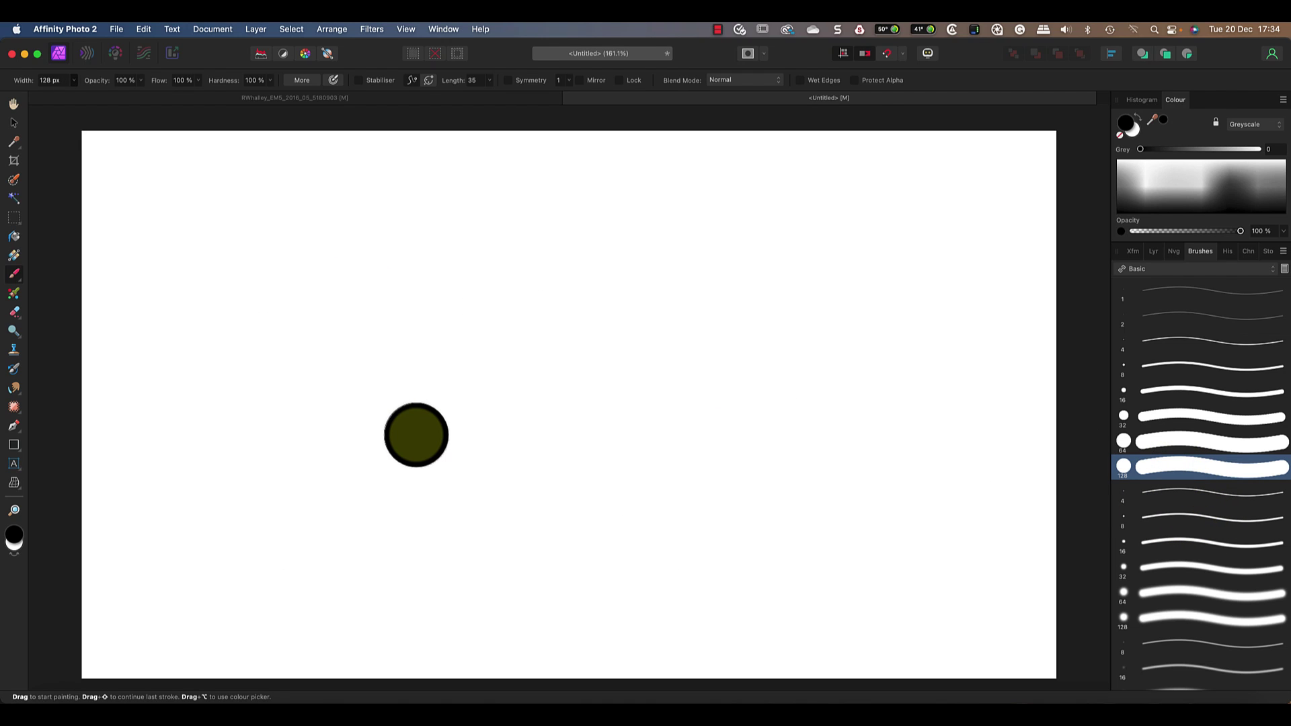
key("super+z")
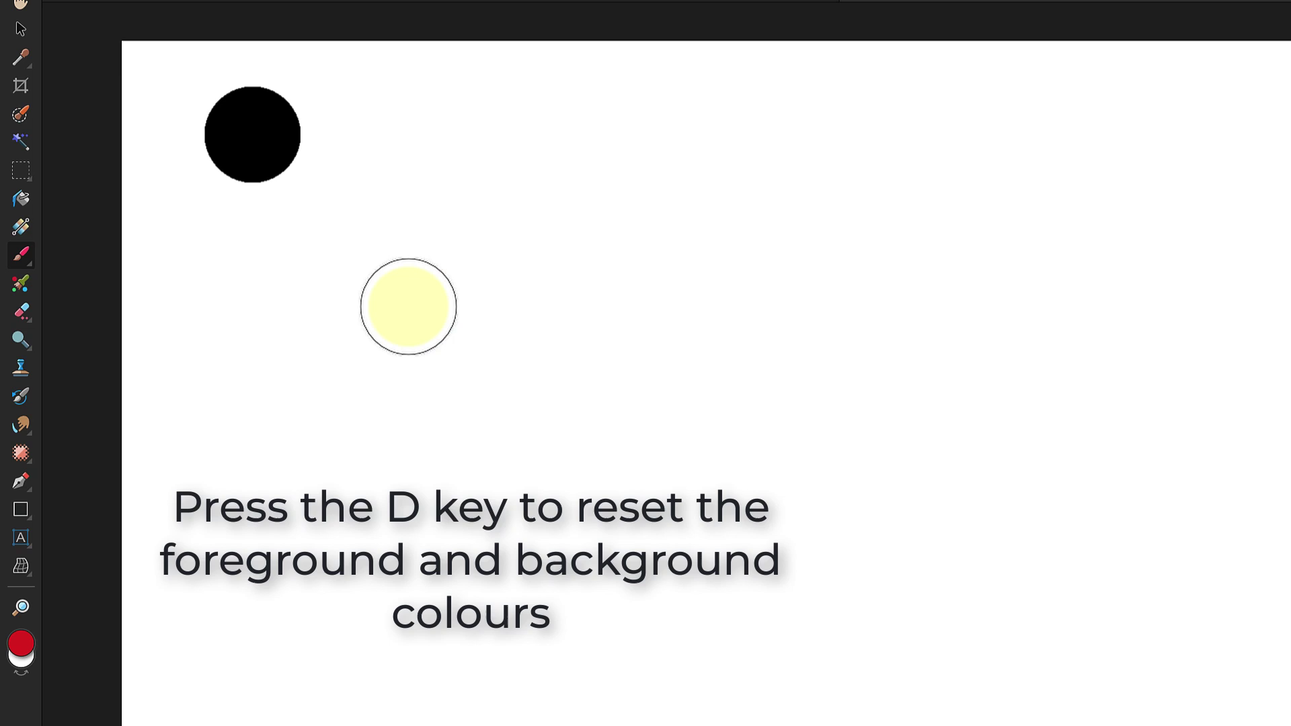
Step: Reset the painting colours to default black and white with D
key("d")
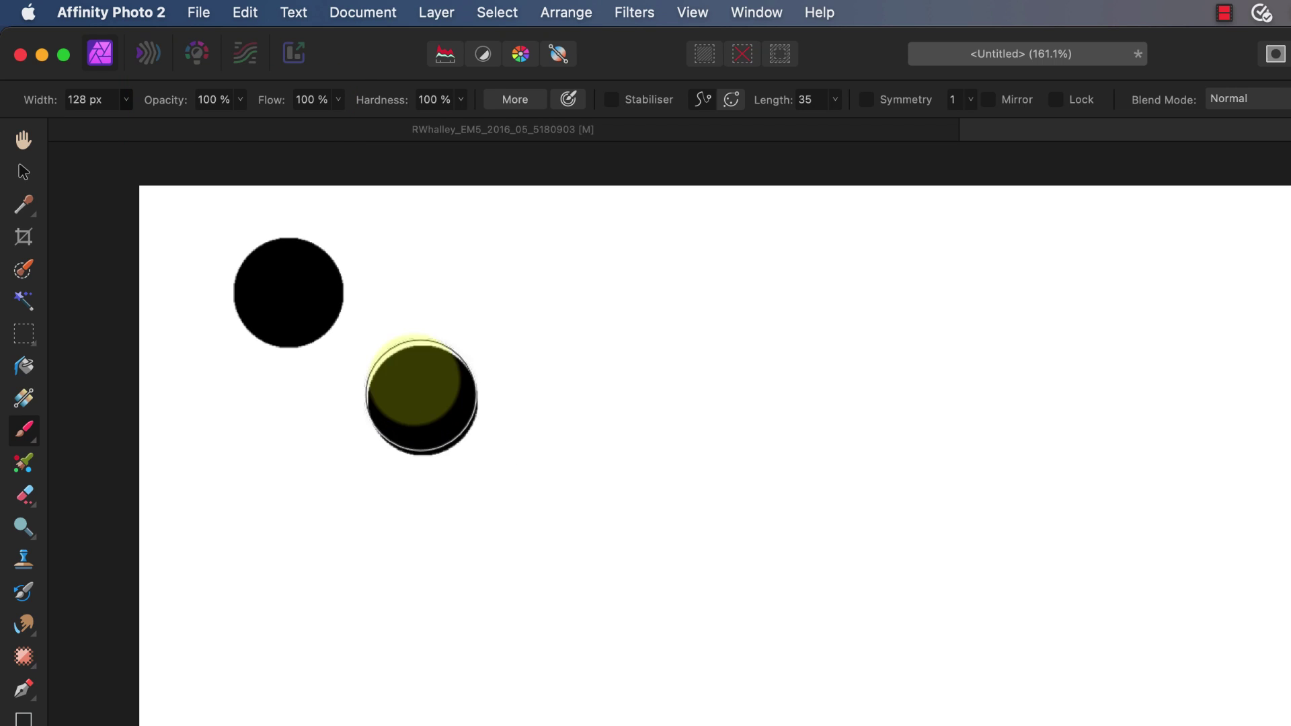
Step: Set opacity to 10% and paint three overlapping faint dabs beside the black circle
left_click(180, 98)
key("BackSpace")
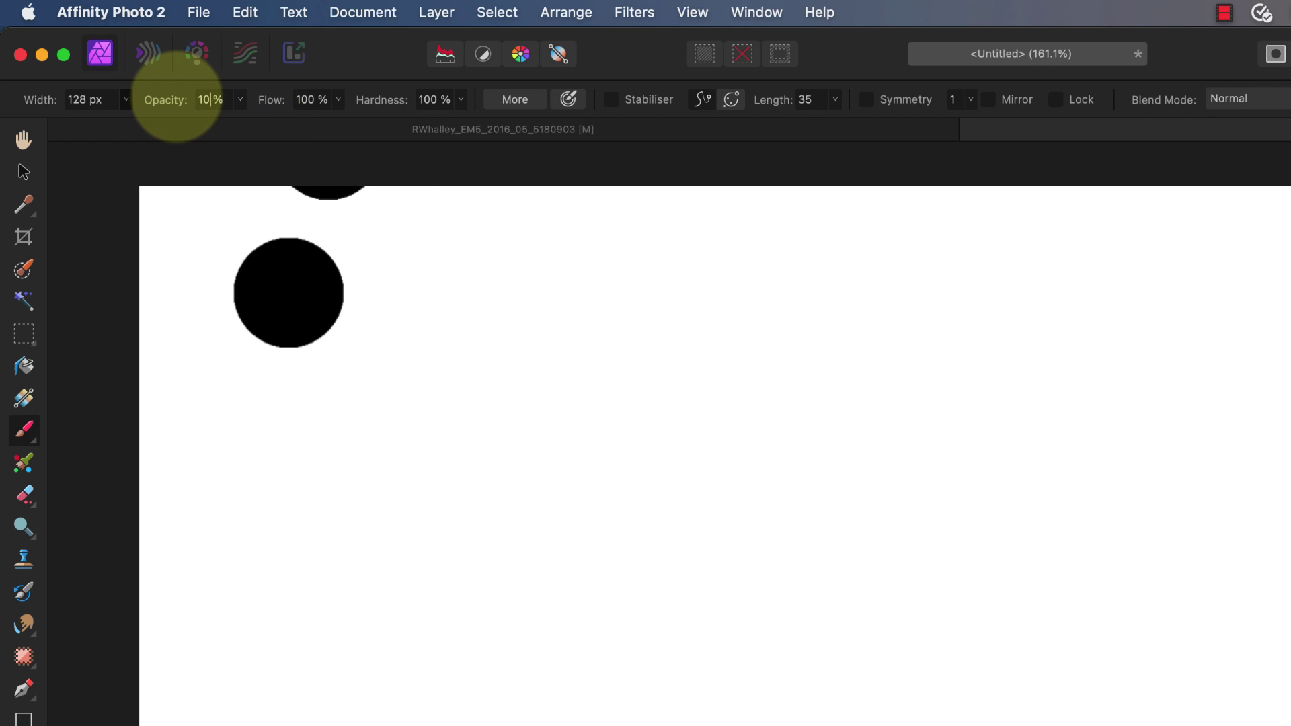
key("super+z")
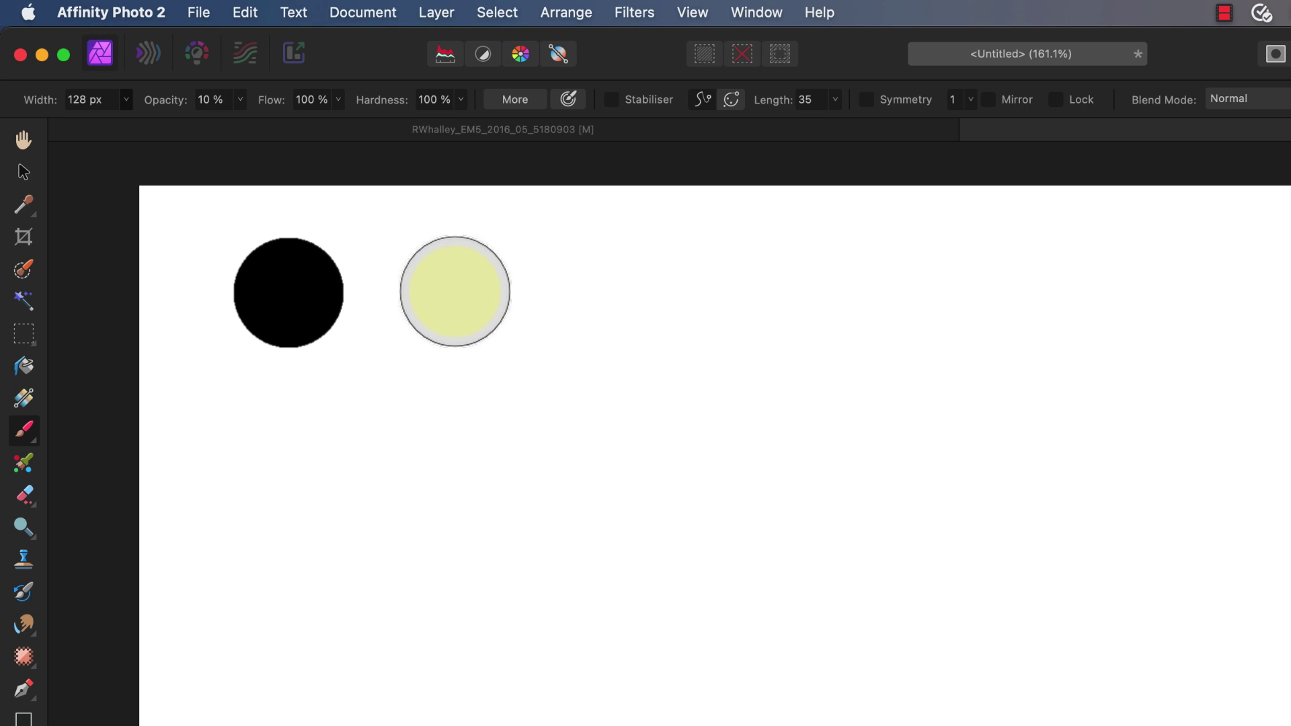
left_click(455, 292)
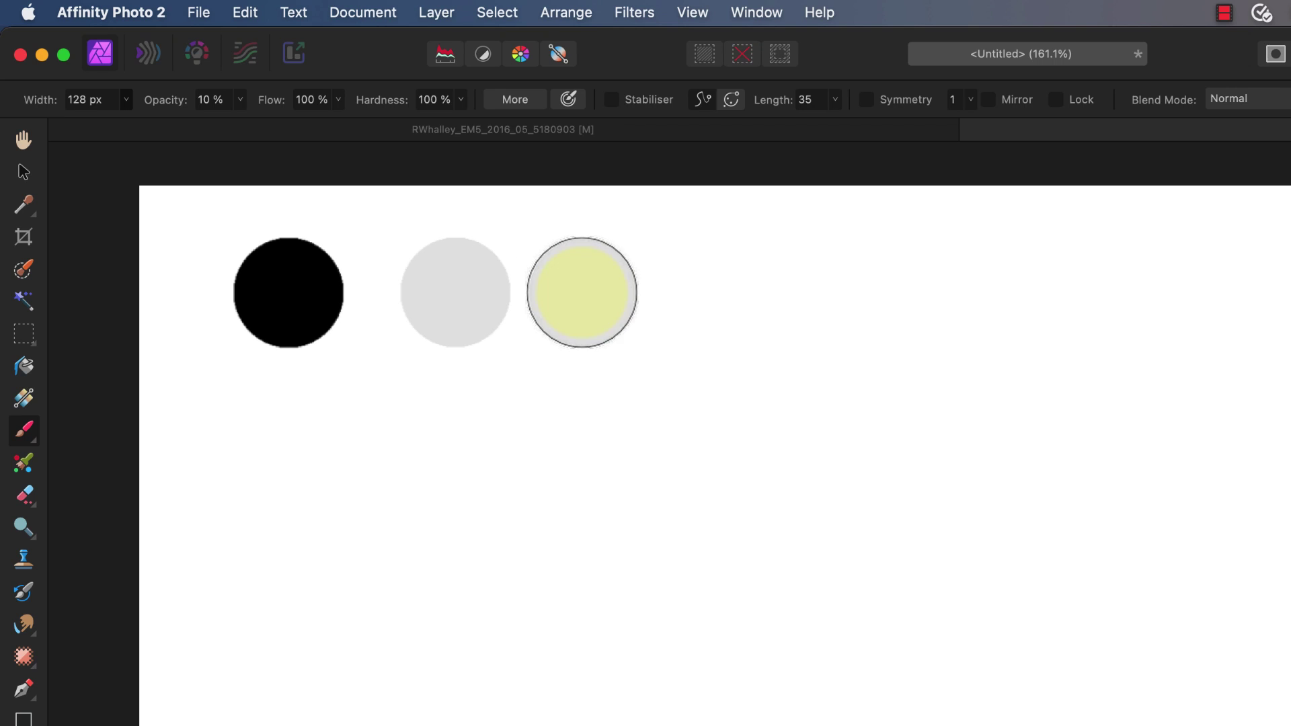
left_click(526, 289)
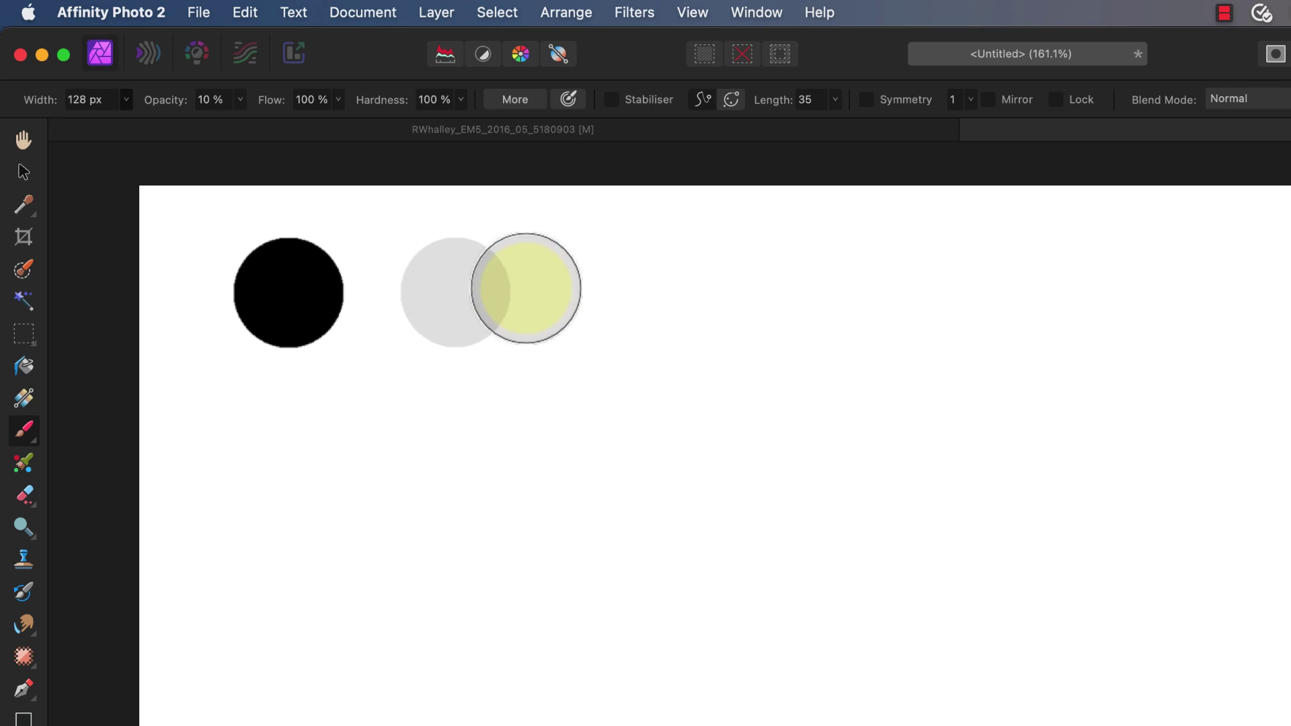
left_click(494, 341)
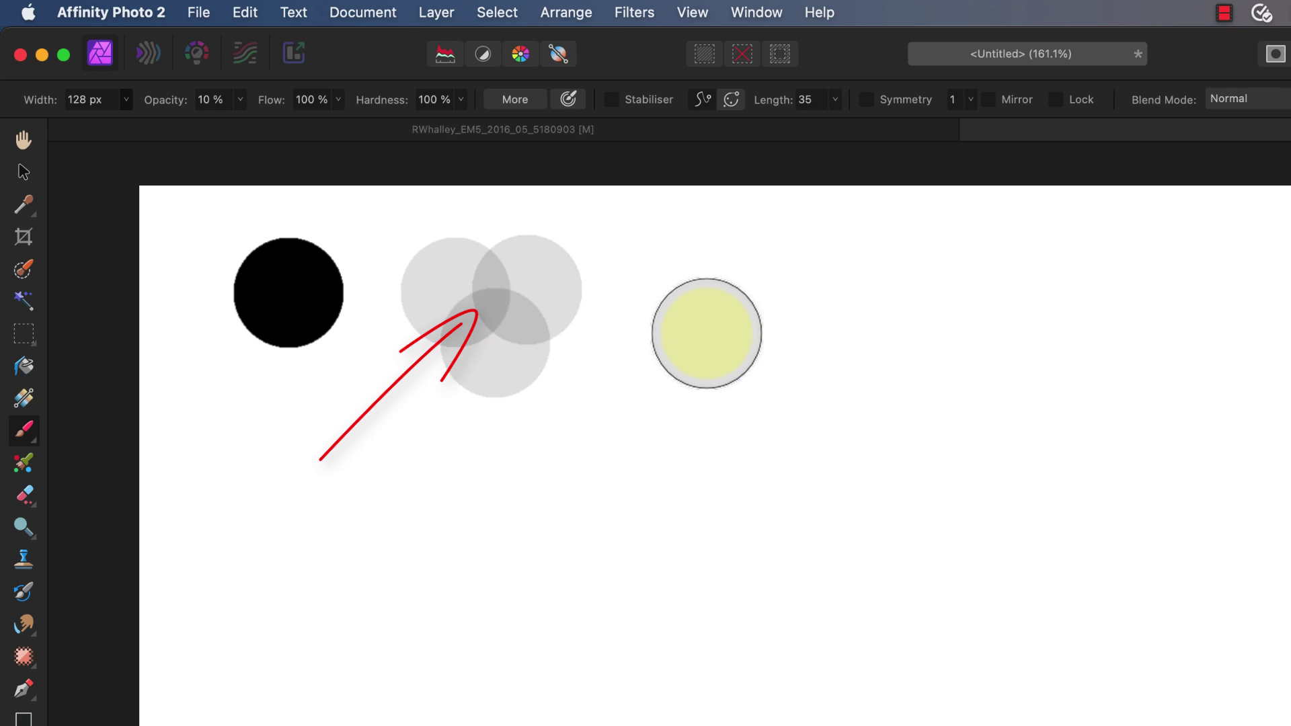
Step: Switch to 100% opacity and 10% flow, then paint three overlapping dabs to the right
left_click(243, 103)
left_click_drag(242, 130, 410, 124)
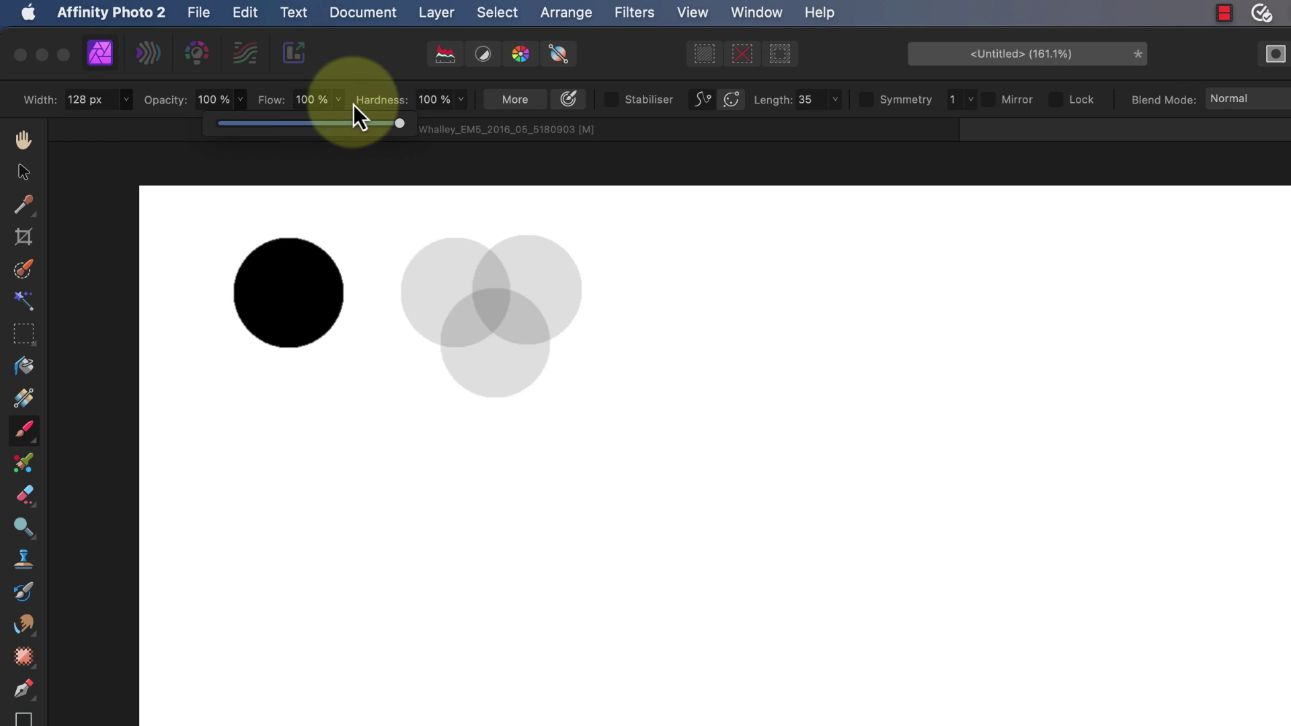
left_click(295, 102)
type("10")
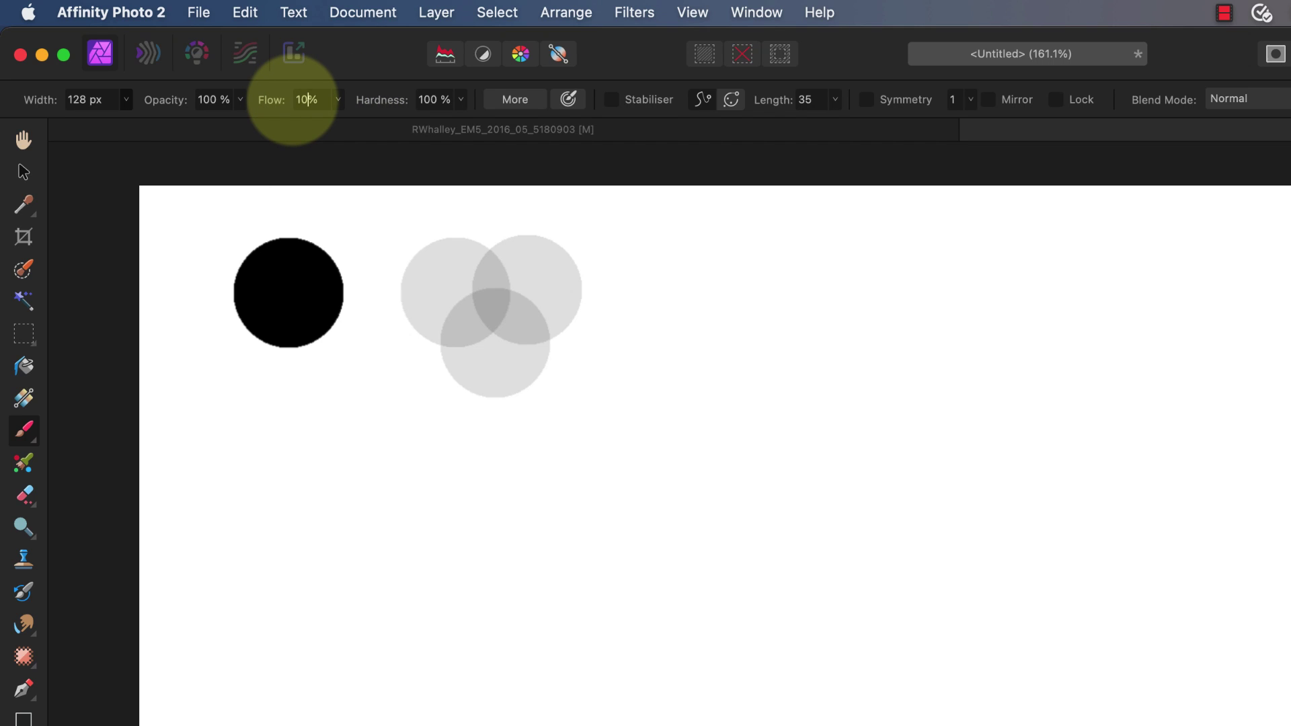
key("Return")
left_click(704, 291)
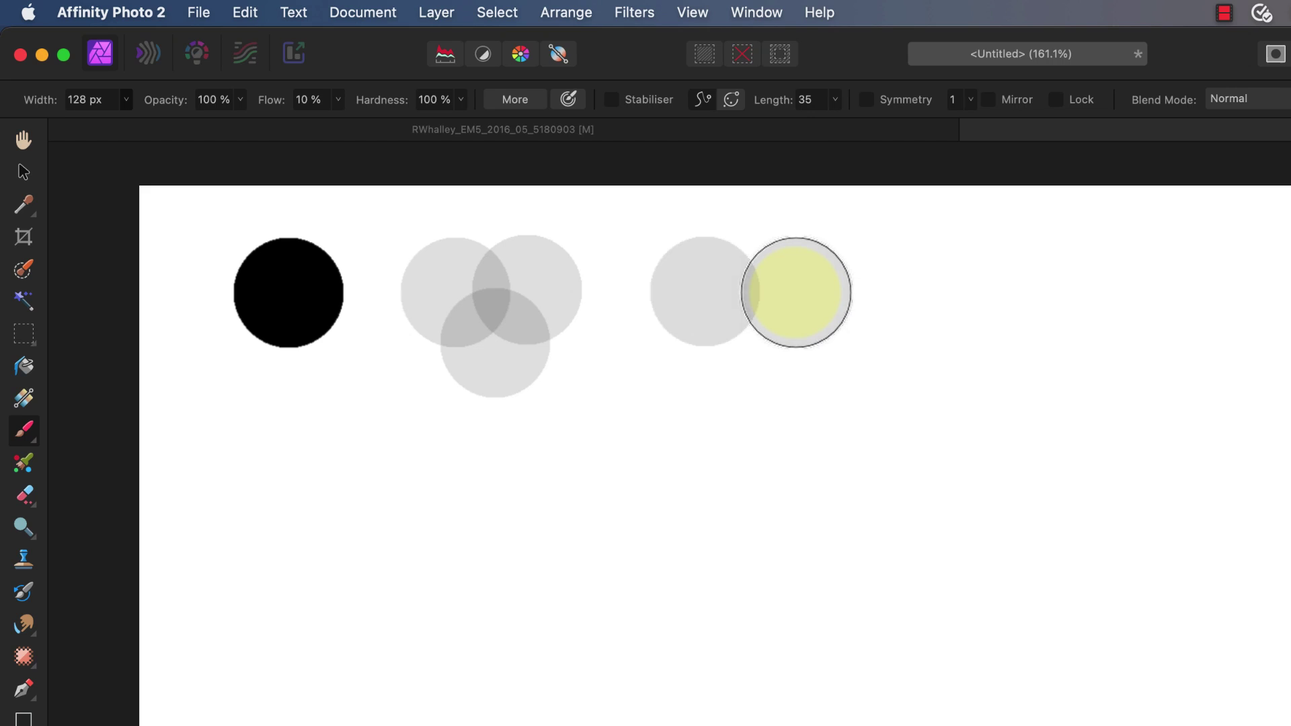
left_click(777, 291)
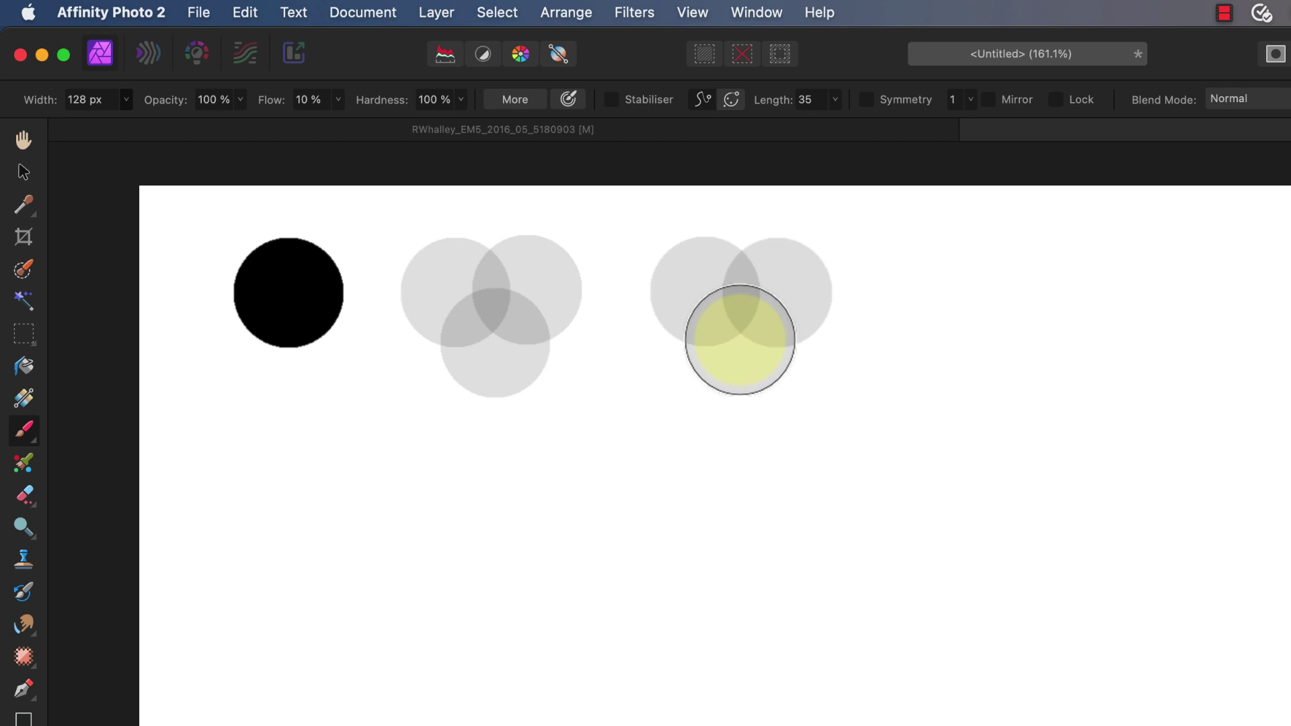
left_click(740, 339)
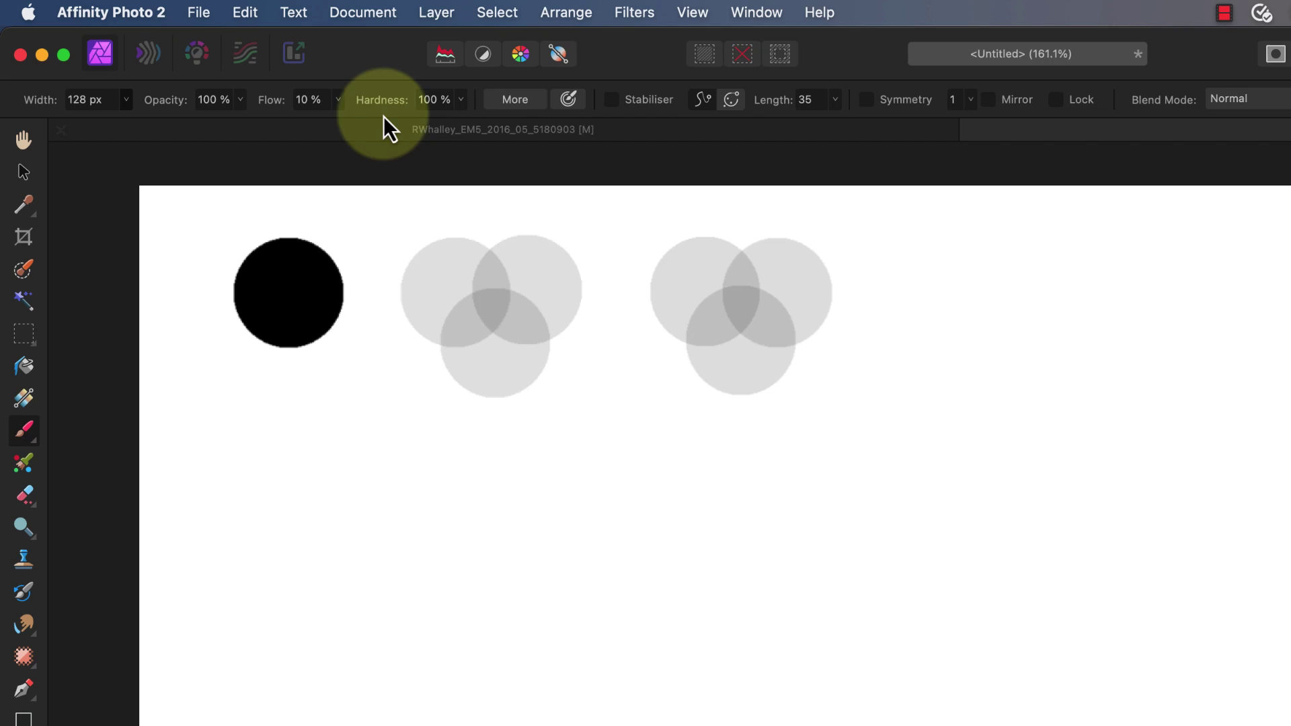
Step: Restore flow to 100% and build a pale grey blob in the lower left with darker layers
left_click(336, 100)
left_click_drag(336, 116, 566, 128)
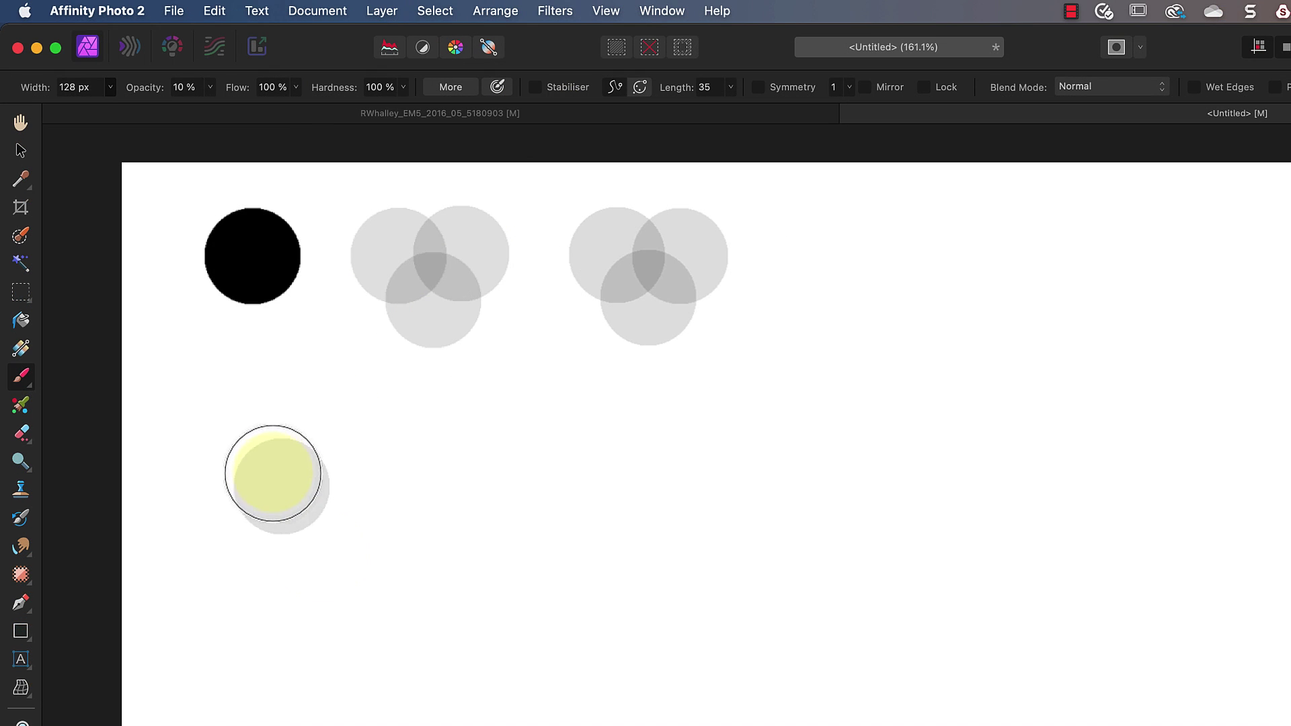
mouse_move(273, 470)
left_mouse_down()
mouse_move(319, 463)
mouse_move(337, 488)
mouse_move(321, 525)
mouse_move(257, 515)
mouse_move(246, 467)
mouse_move(279, 448)
mouse_move(347, 455)
mouse_move(360, 498)
mouse_move(339, 533)
mouse_move(280, 524)
mouse_move(250, 488)
mouse_move(259, 466)
mouse_move(306, 488)
left_mouse_up()
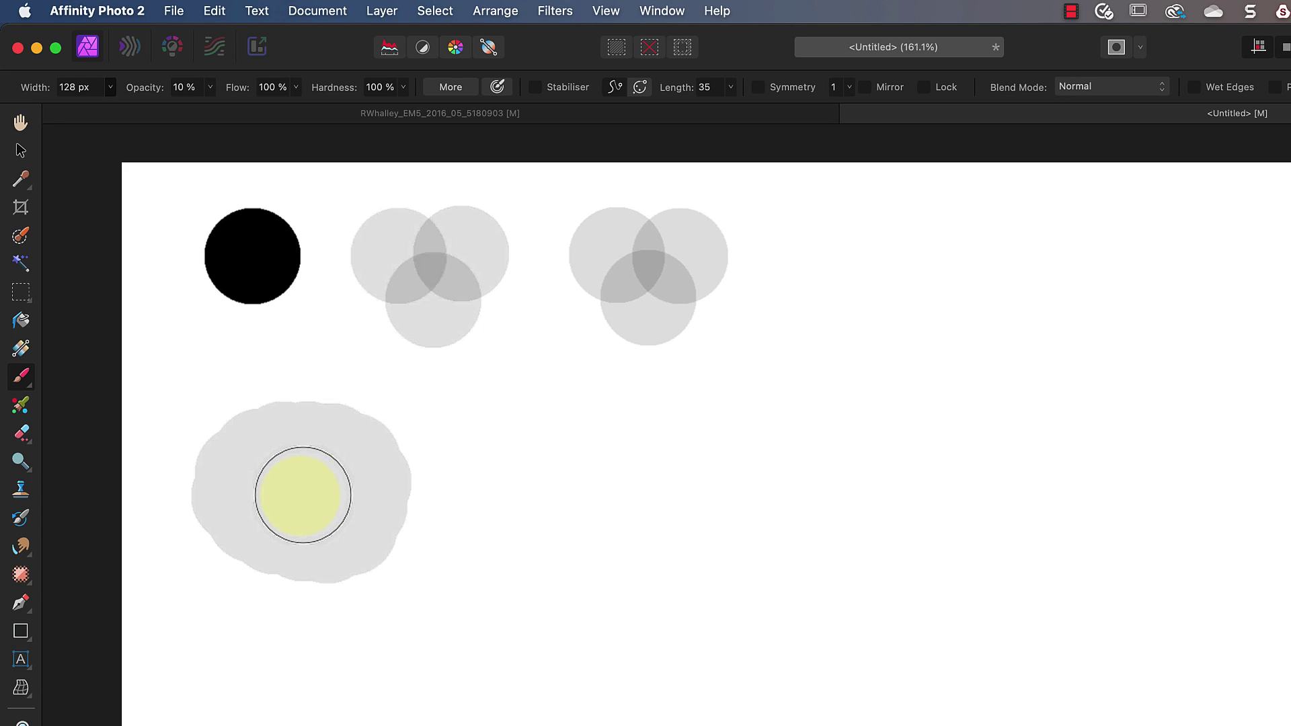
mouse_move(305, 491)
left_mouse_down()
mouse_move(274, 481)
mouse_move(314, 470)
mouse_move(323, 495)
mouse_move(288, 484)
mouse_move(305, 473)
mouse_move(306, 484)
left_mouse_up()
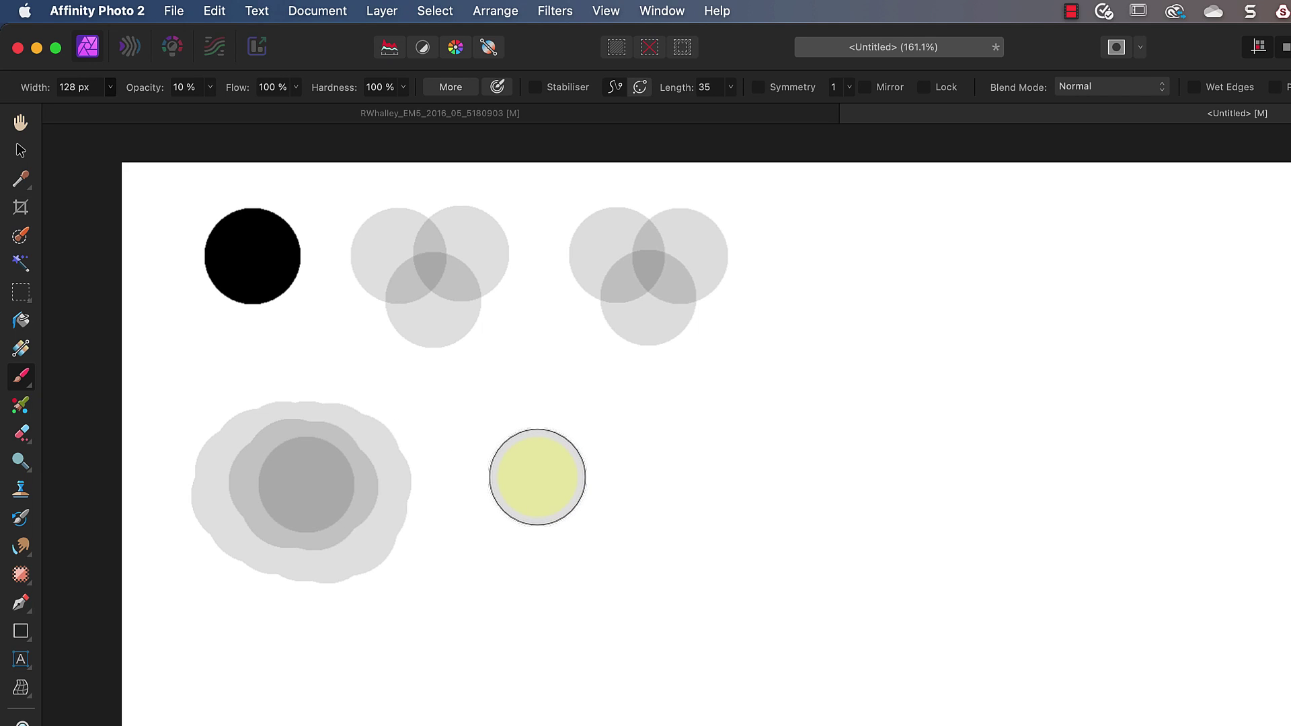
Step: At 100% opacity and 10% flow, paint a looping stroke that builds to a black blob
left_click(210, 87)
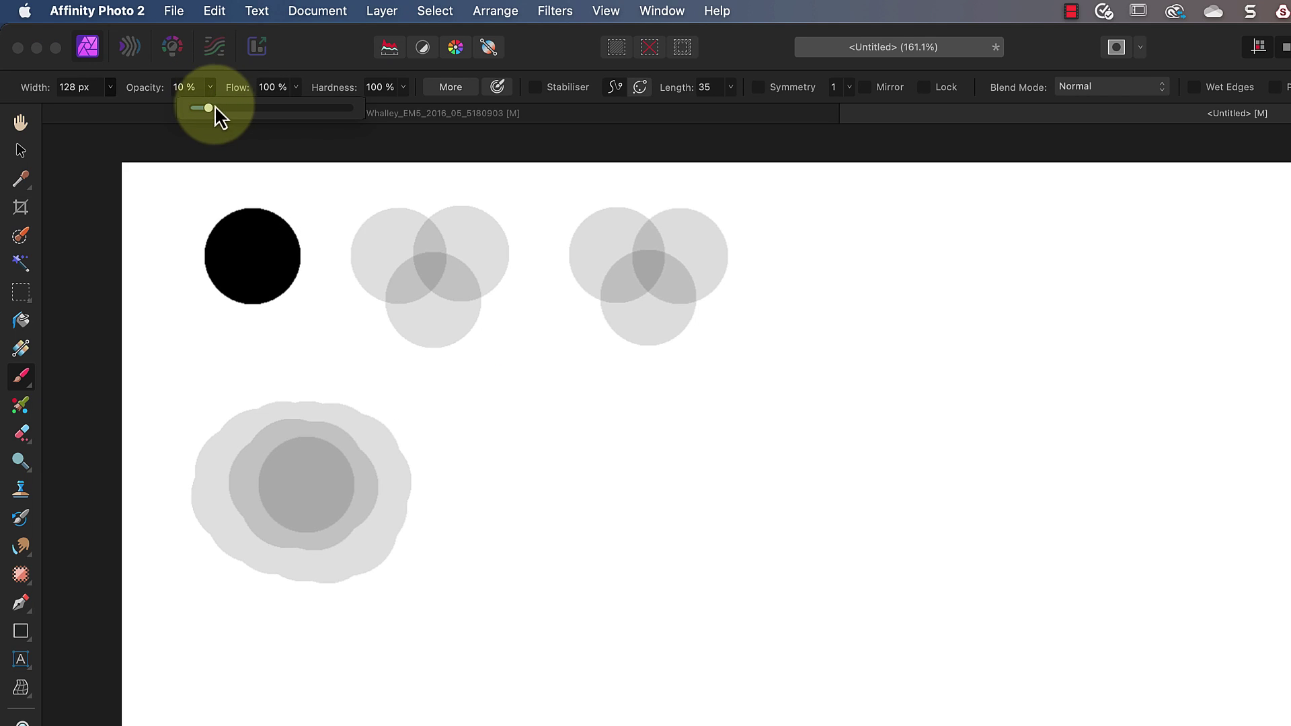
left_click_drag(215, 105, 356, 111)
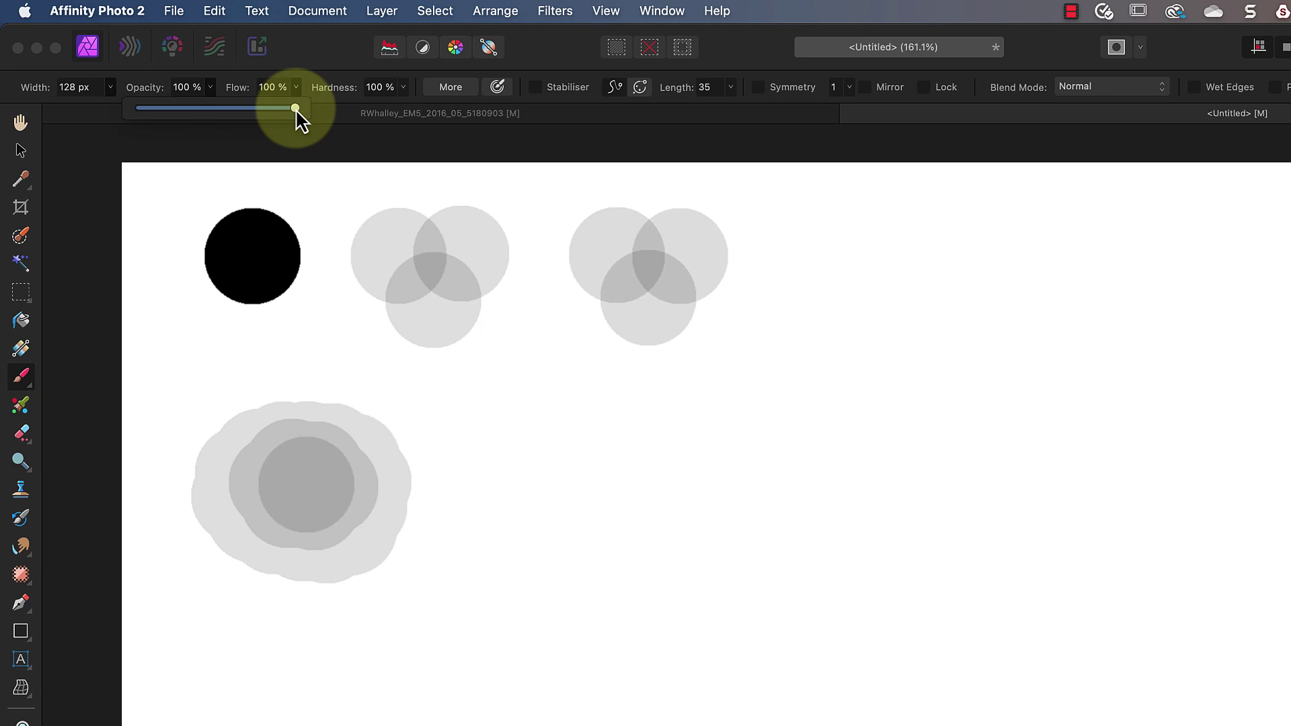
left_click_drag(167, 106, 158, 106)
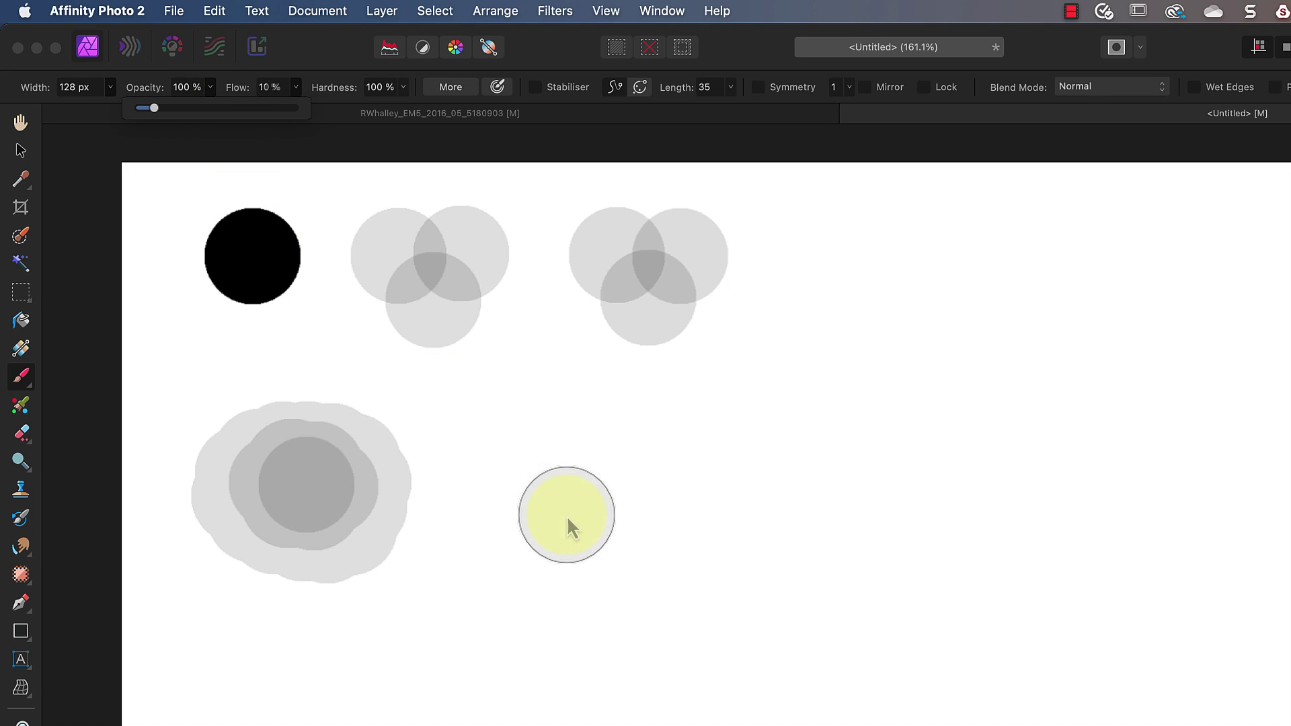
mouse_move(575, 526)
left_mouse_down()
mouse_move(559, 484)
mouse_move(580, 463)
mouse_move(623, 457)
mouse_move(649, 503)
mouse_move(619, 525)
mouse_move(582, 509)
mouse_move(607, 466)
mouse_move(632, 512)
mouse_move(590, 511)
mouse_move(633, 485)
mouse_move(589, 517)
mouse_move(644, 493)
mouse_move(602, 501)
left_mouse_up()
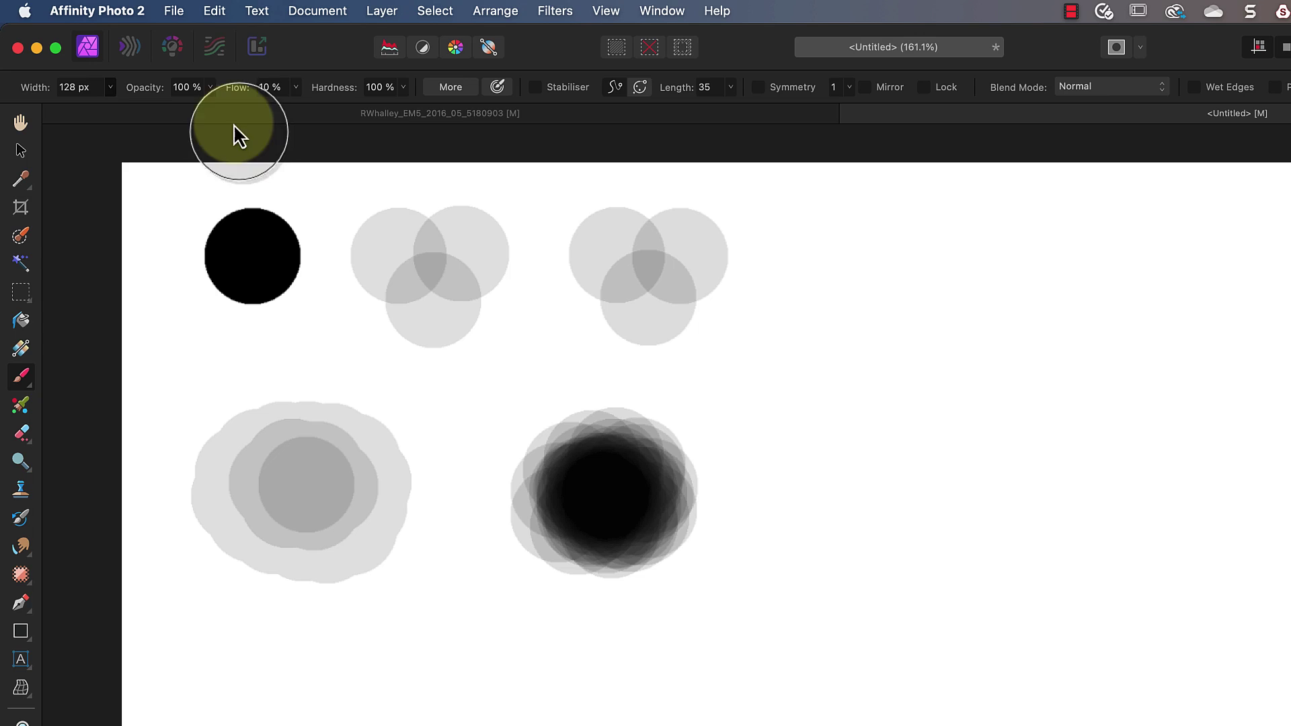
Step: Lower opacity to 50% and paint a mid-grey blob
left_click(210, 87)
left_click_drag(211, 107, 127, 111)
mouse_move(861, 501)
left_mouse_down()
mouse_move(818, 483)
mouse_move(827, 439)
mouse_move(883, 451)
mouse_move(886, 493)
mouse_move(809, 474)
mouse_move(873, 450)
mouse_move(820, 468)
mouse_move(872, 487)
mouse_move(887, 464)
mouse_move(833, 461)
left_mouse_up()
Step: Return opacity to 100% and paint a ring of overlapping dabs at upper right
left_click(210, 87)
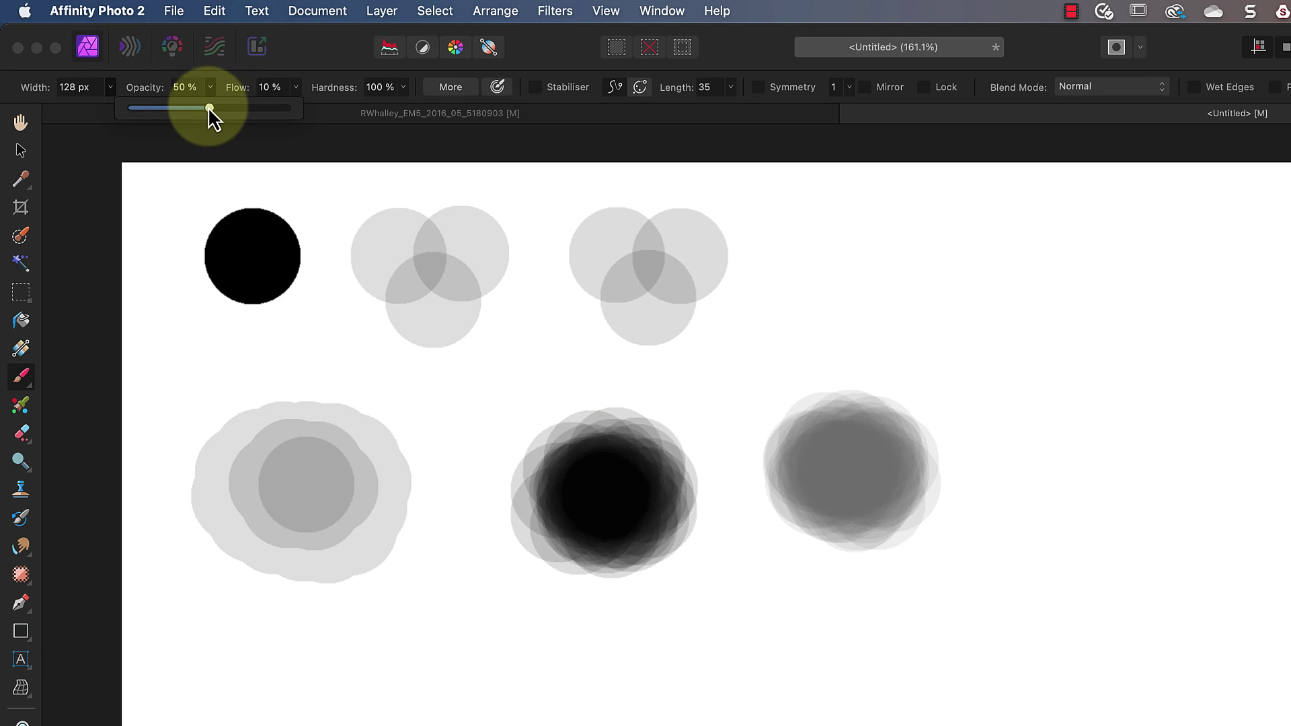
left_click_drag(209, 107, 337, 106)
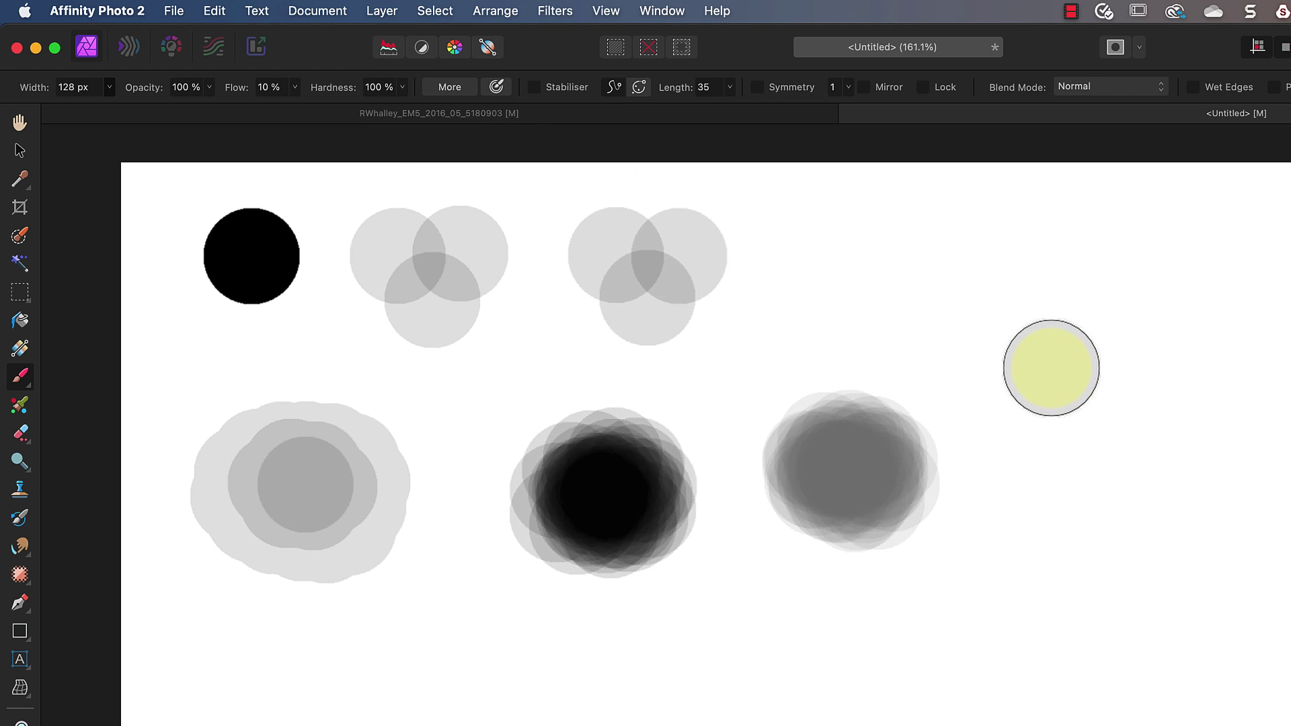
mouse_move(1051, 368)
left_mouse_down()
mouse_move(1005, 324)
mouse_move(1009, 286)
mouse_move(1046, 261)
mouse_move(1078, 259)
mouse_move(1132, 276)
mouse_move(1139, 297)
mouse_move(1123, 338)
mouse_move(1075, 367)
left_mouse_up()
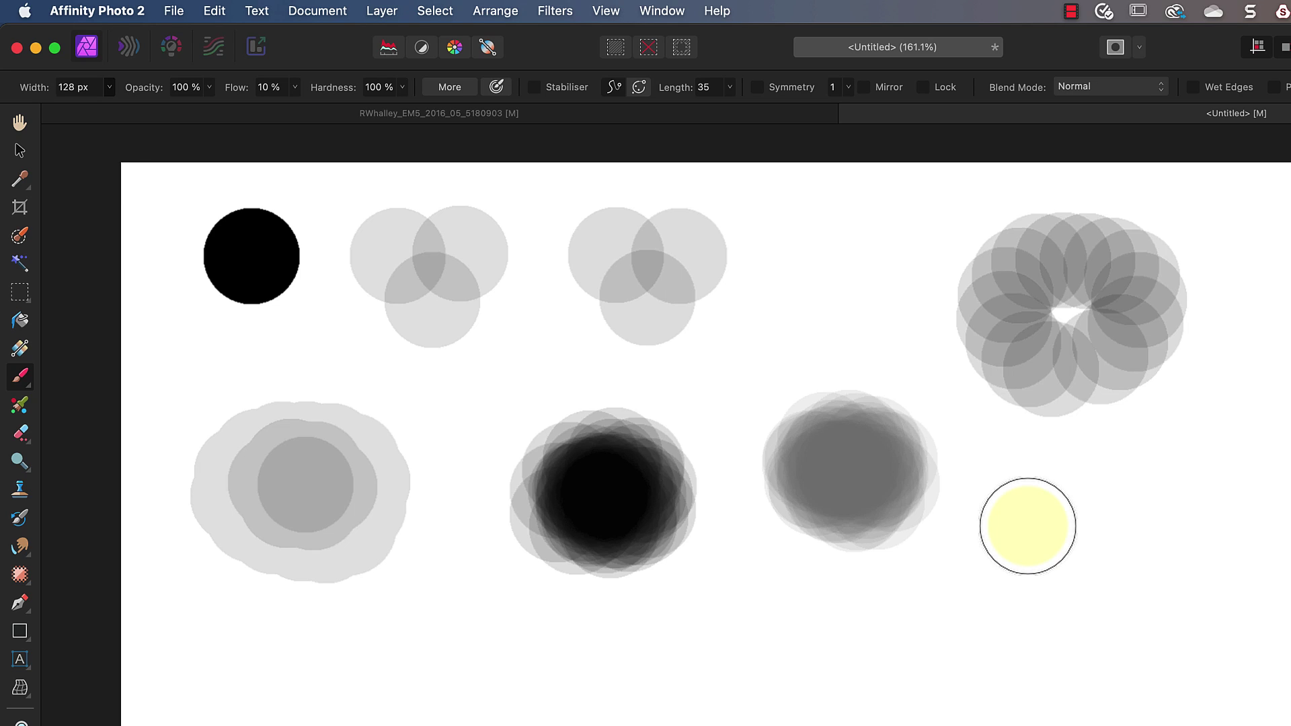
Step: Paint a soft-edged dab below the ring at 0% hardness, then restore hardness to 100%
left_click(406, 88)
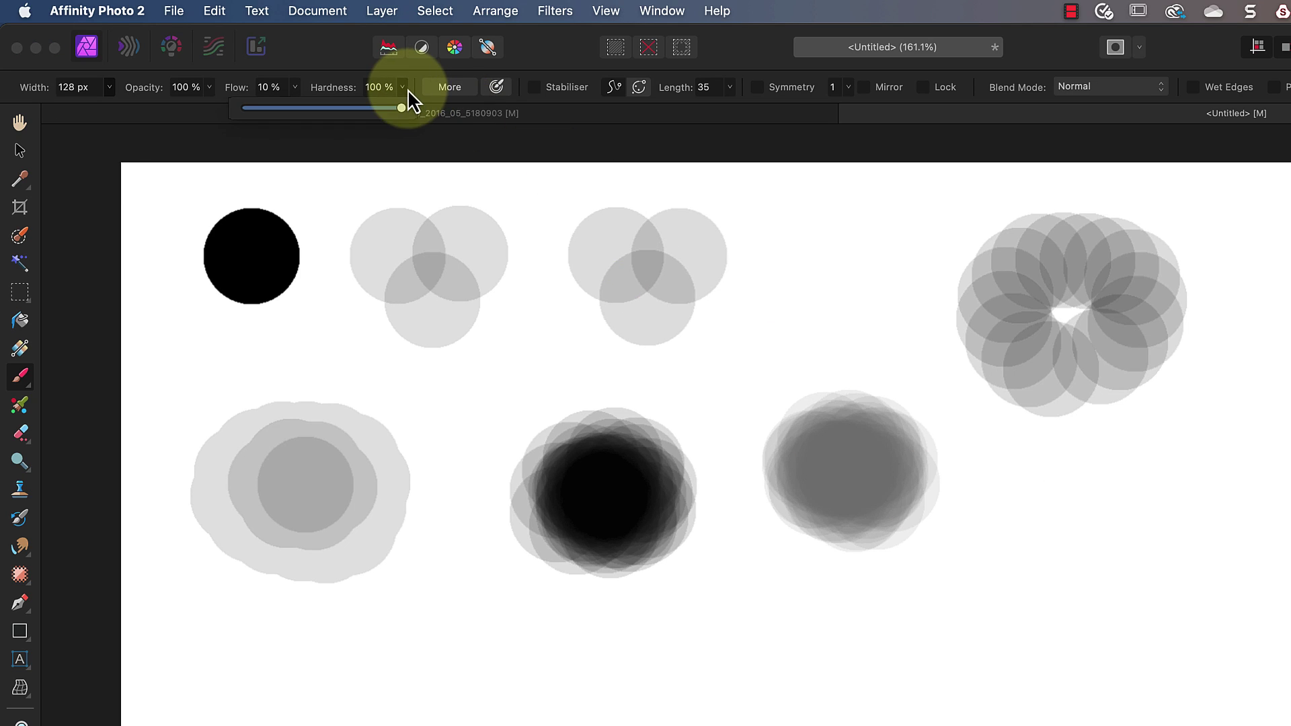
left_click_drag(400, 109, 239, 109)
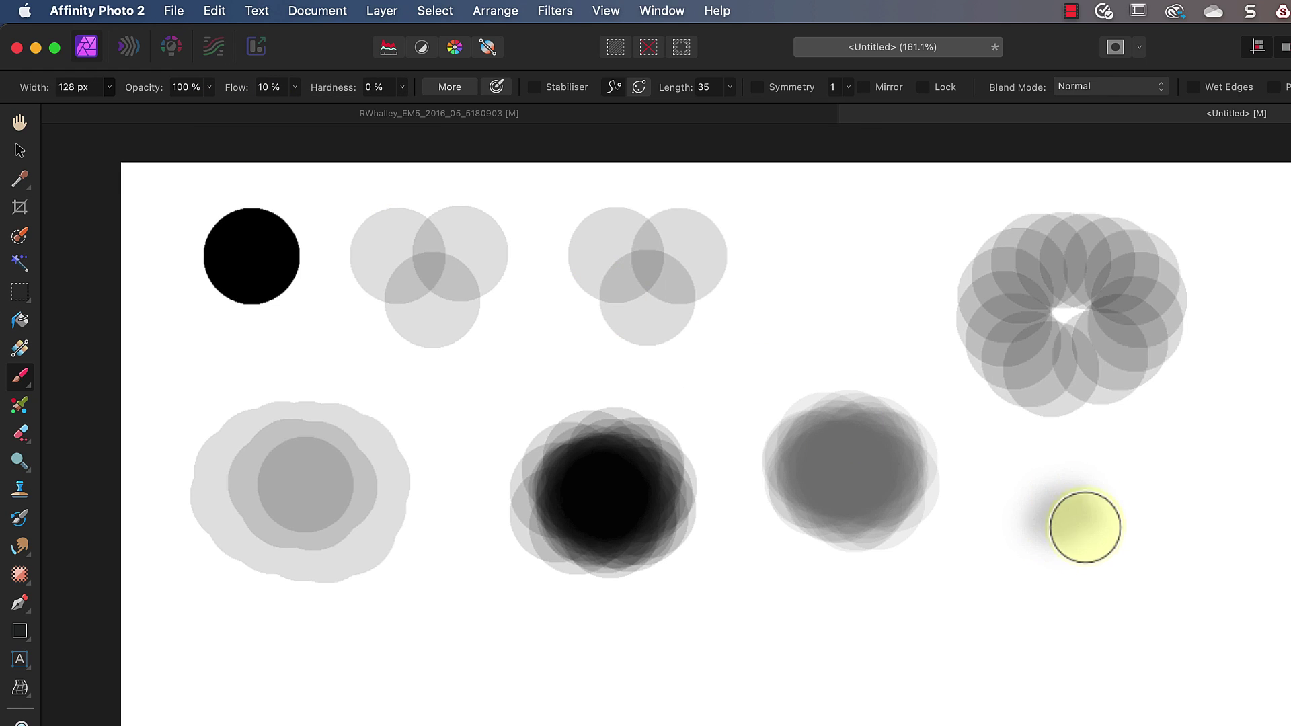
mouse_move(1084, 527)
left_mouse_down()
mouse_move(1057, 531)
mouse_move(1066, 516)
mouse_move(1054, 519)
left_mouse_up()
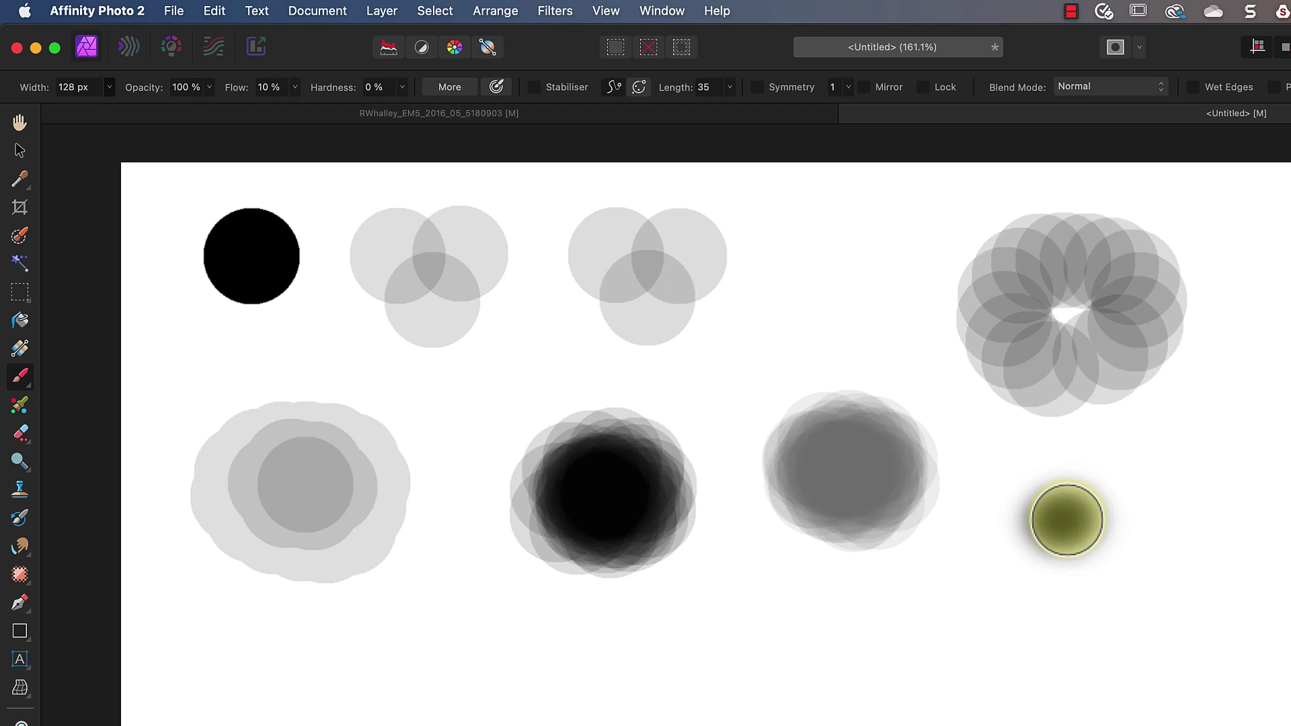
left_click_drag(402, 89, 691, 110)
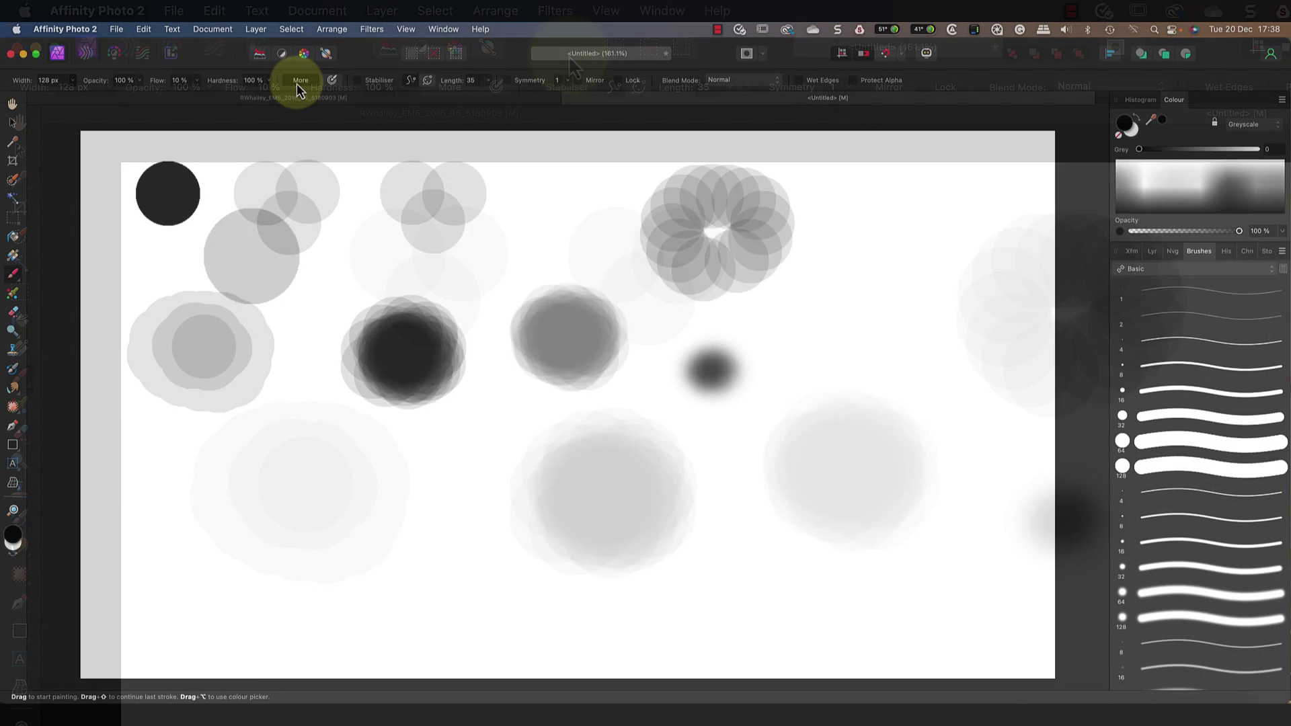
Step: In the round brush's settings, briefly try 47% spacing, then reduce Spacing to 1%
left_click(450, 87)
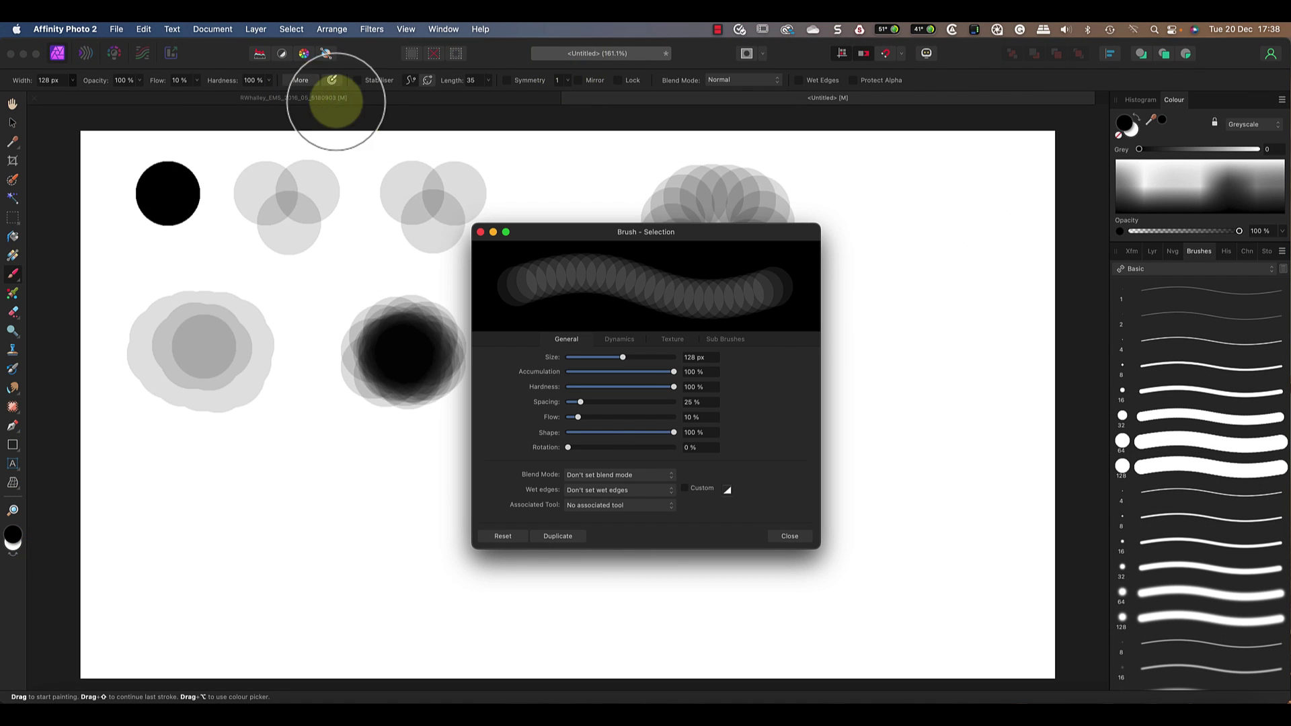
mouse_move(618, 236)
left_mouse_down()
mouse_move(527, 161)
mouse_move(523, 122)
left_mouse_up()
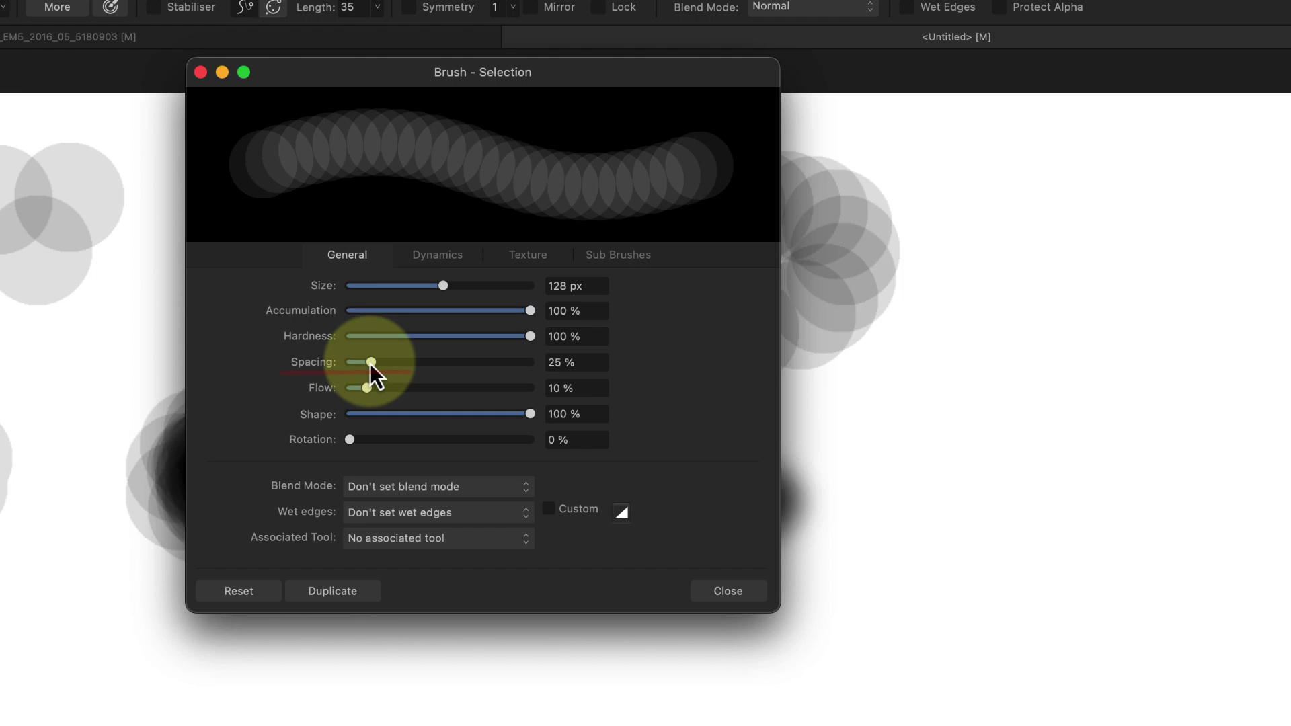
left_click_drag(371, 365, 393, 365)
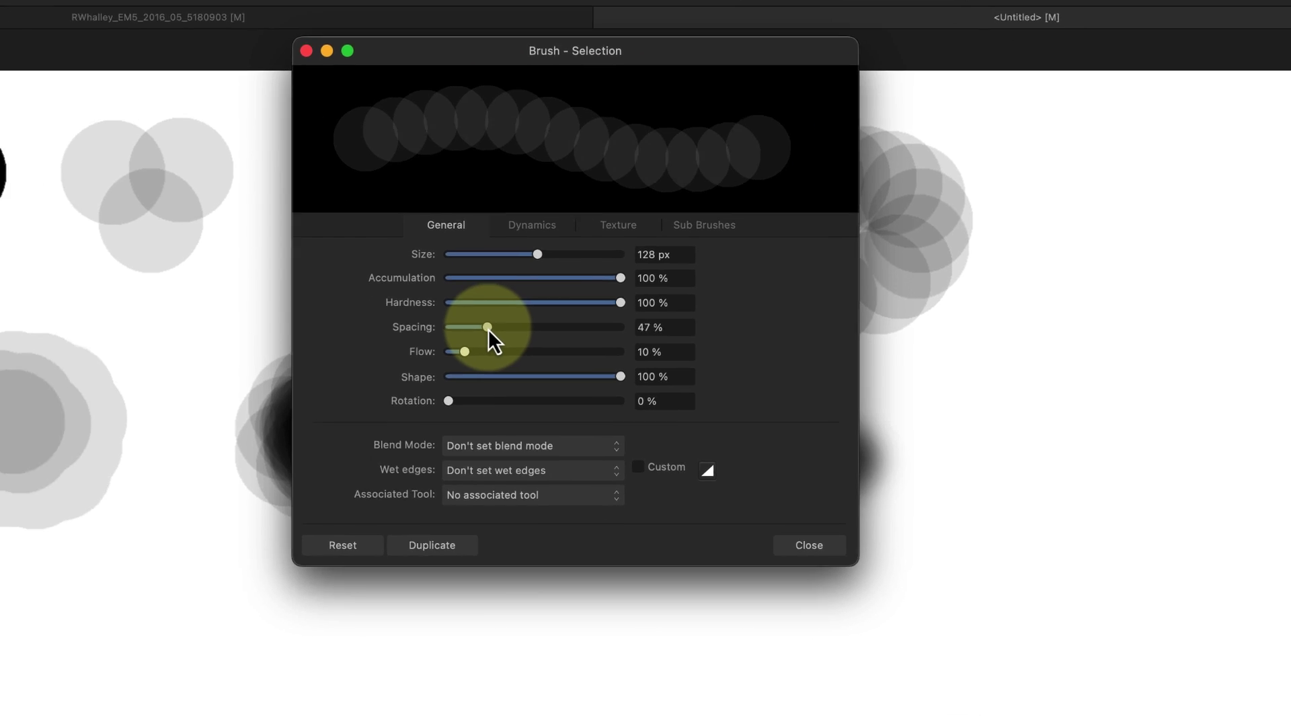
left_click_drag(392, 364, 331, 364)
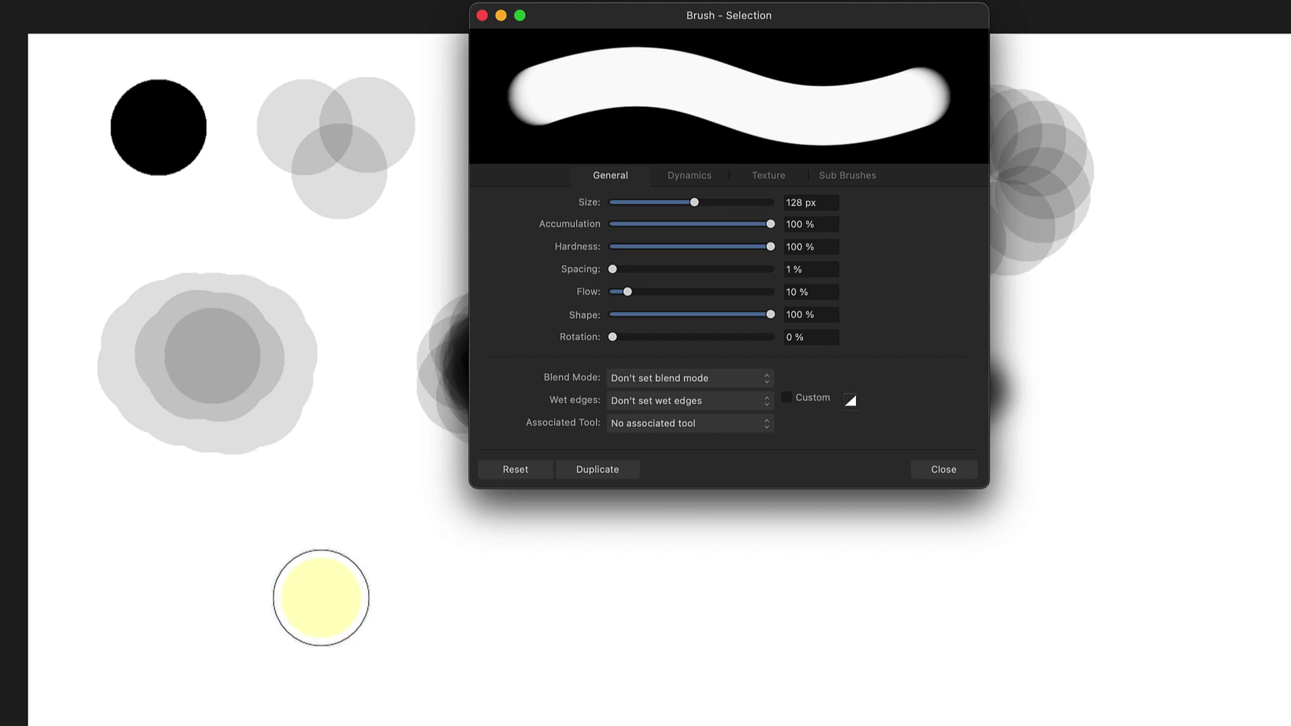
Step: Paint a black test bar, then a 1% flow grey bar with its middle overpainted darker
left_click_drag(144, 586, 276, 593)
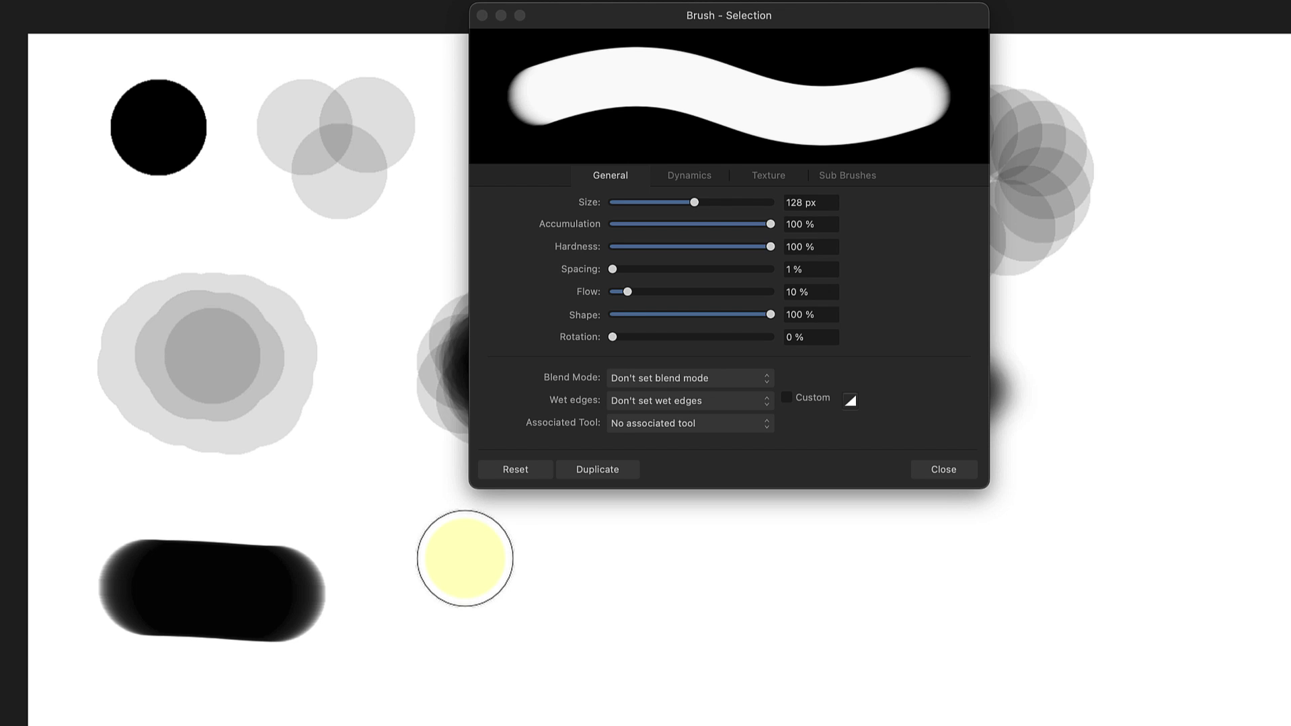
left_click_drag(627, 292, 615, 292)
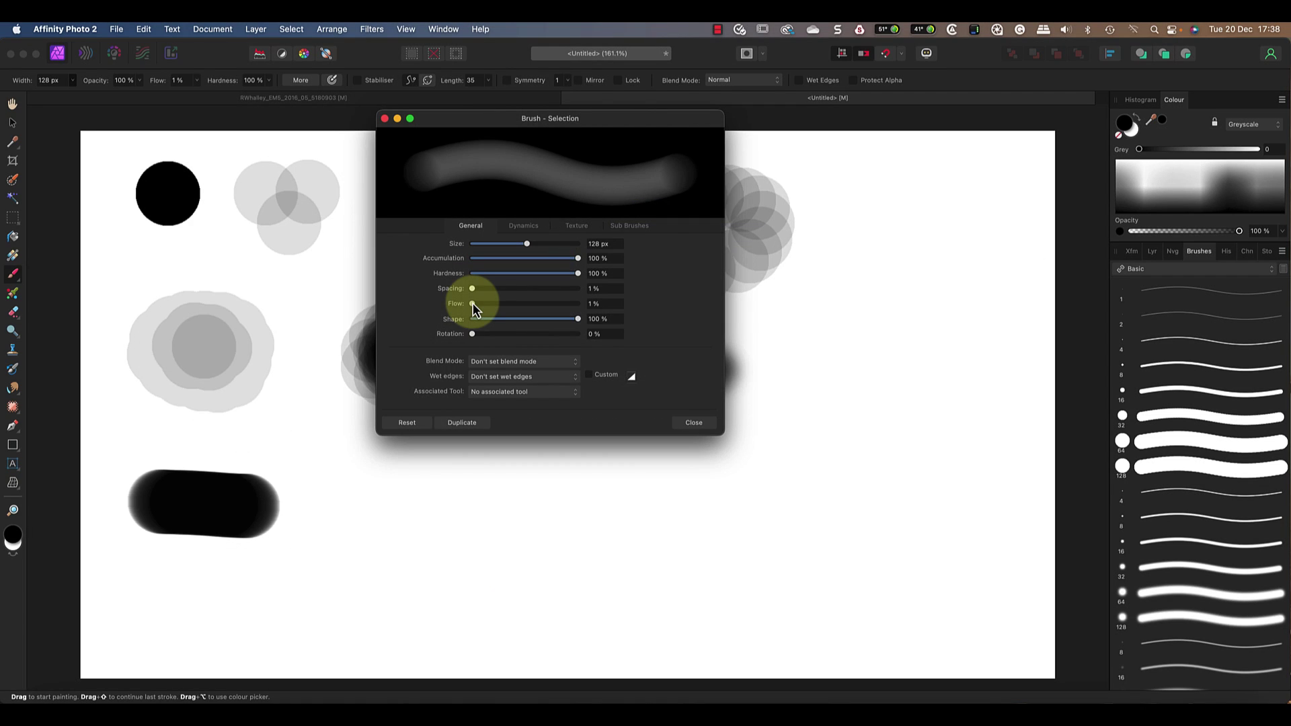
left_click(345, 506)
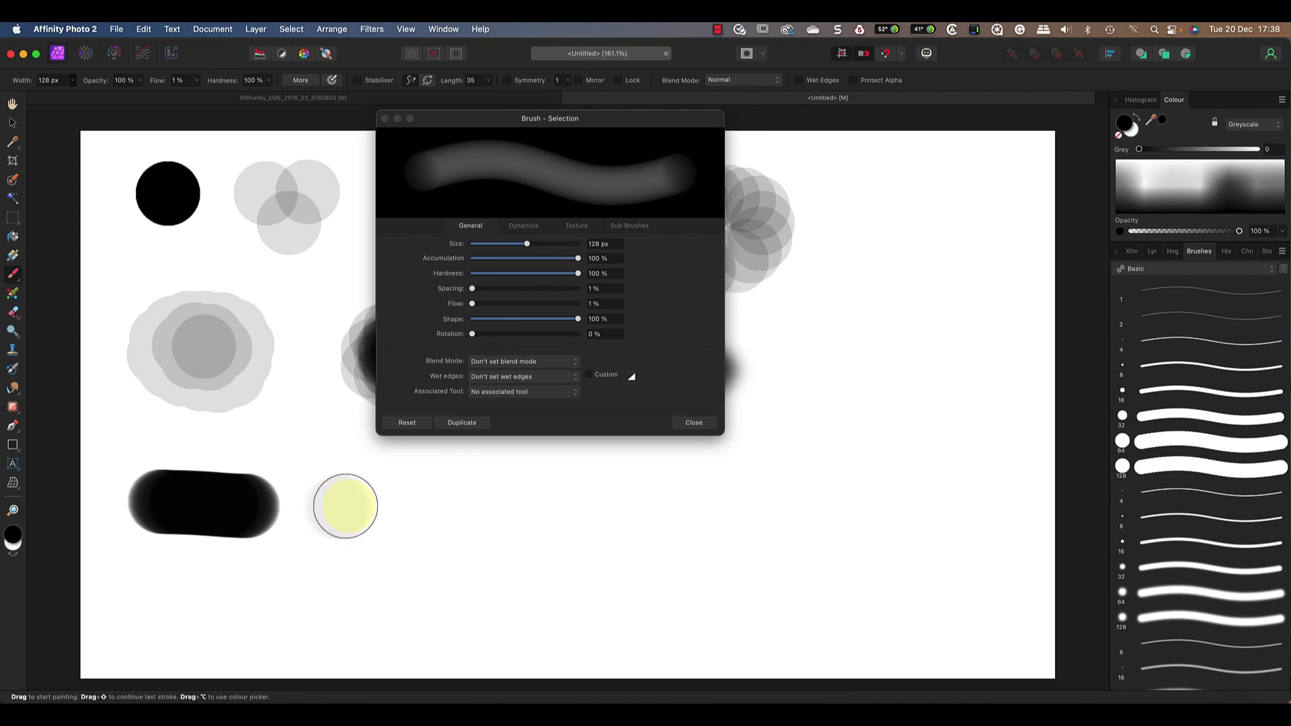
left_click_drag(346, 506, 475, 507)
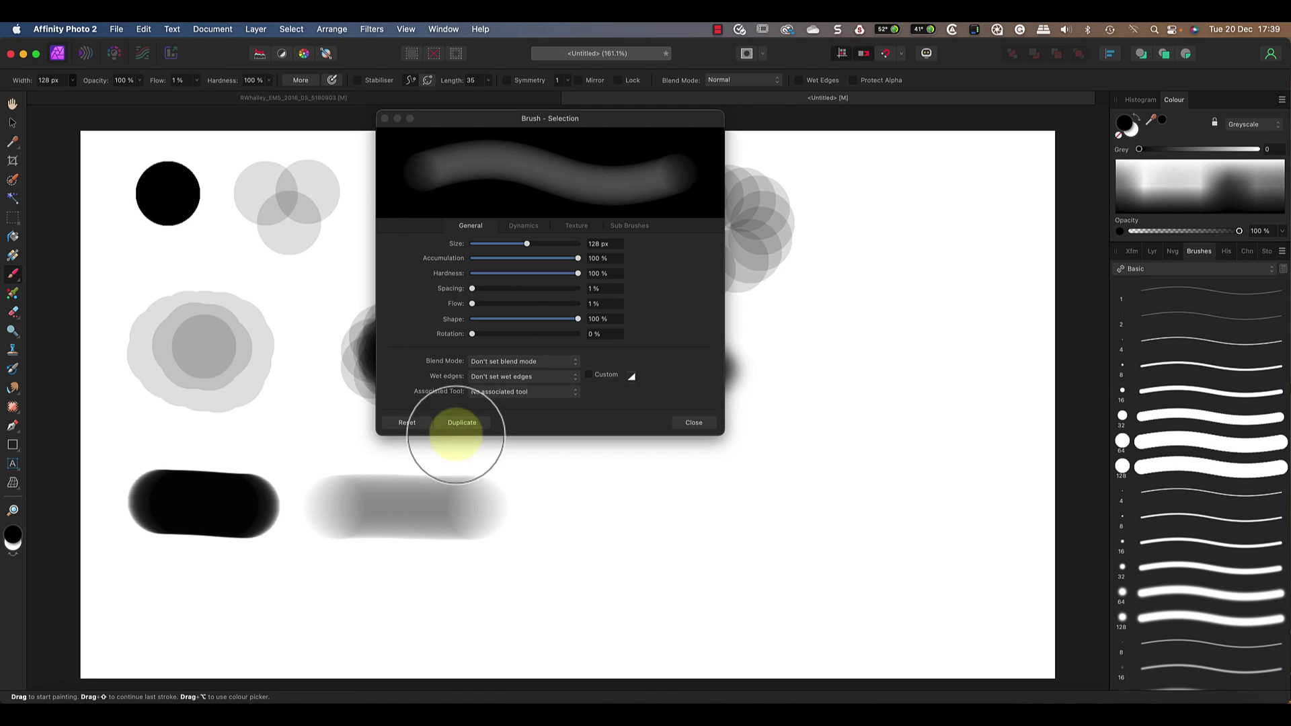
mouse_move(455, 509)
left_mouse_down()
mouse_move(382, 507)
mouse_move(436, 495)
mouse_move(414, 511)
left_mouse_up()
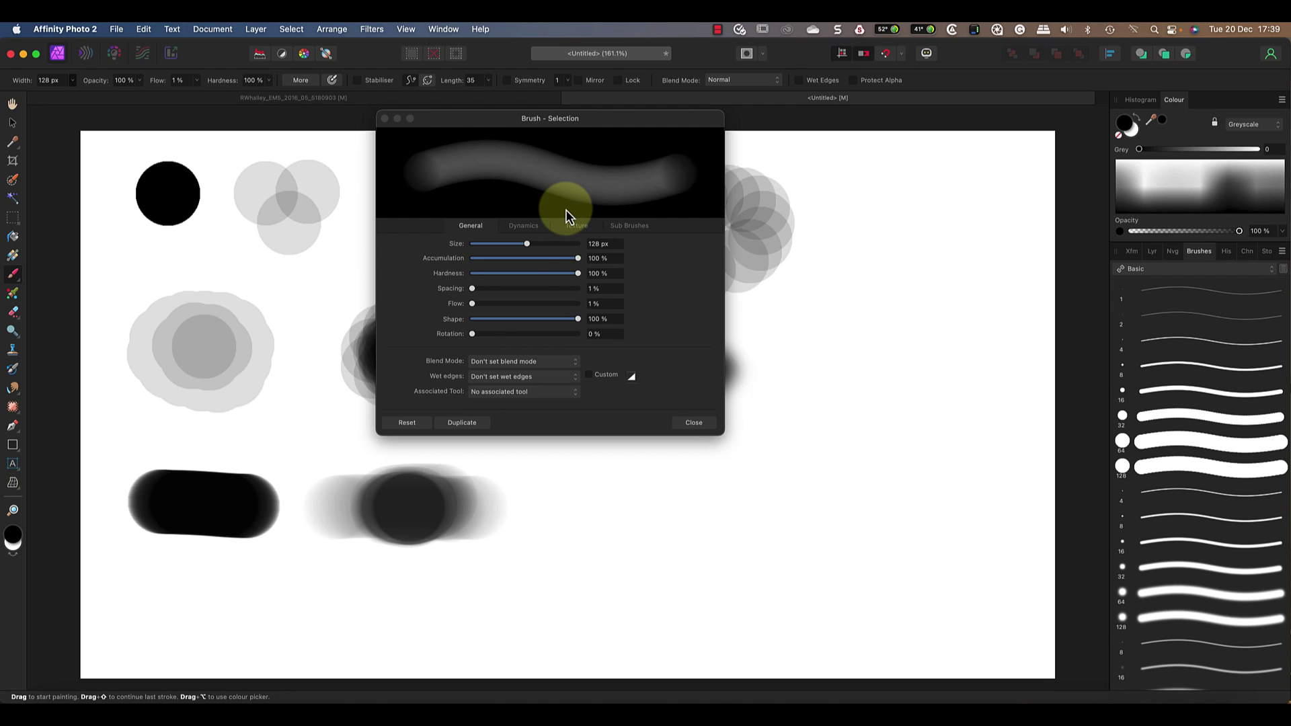
Step: Reset the round brush to defaults and select the Fine Fibers Oil brush from the Oils category
left_click(394, 422)
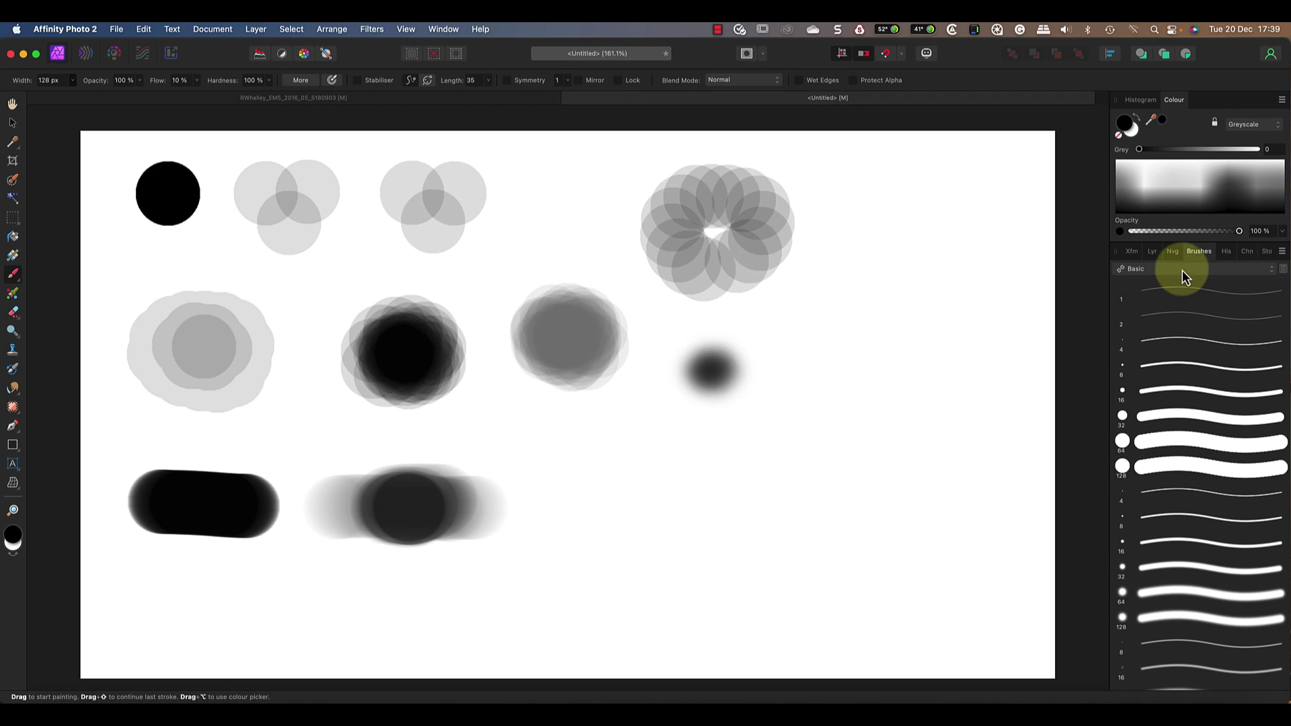
left_click(1182, 271)
left_click(1142, 354)
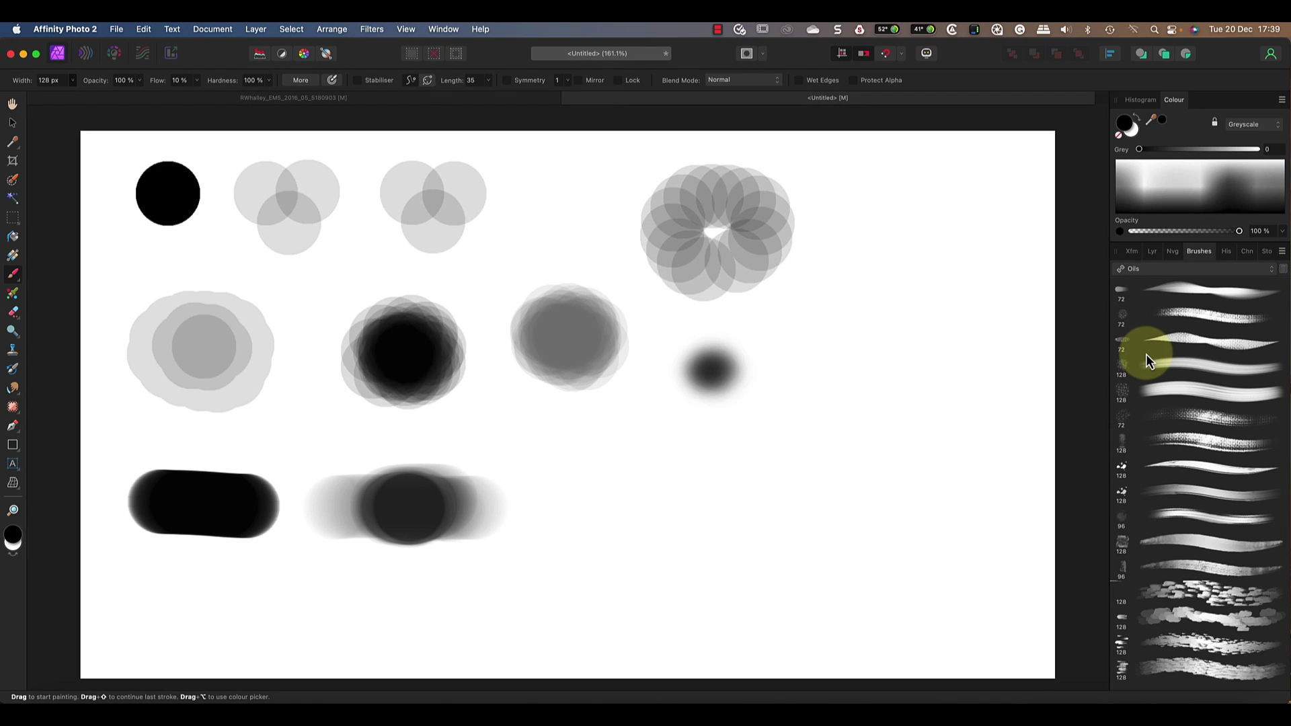
left_click(1180, 311)
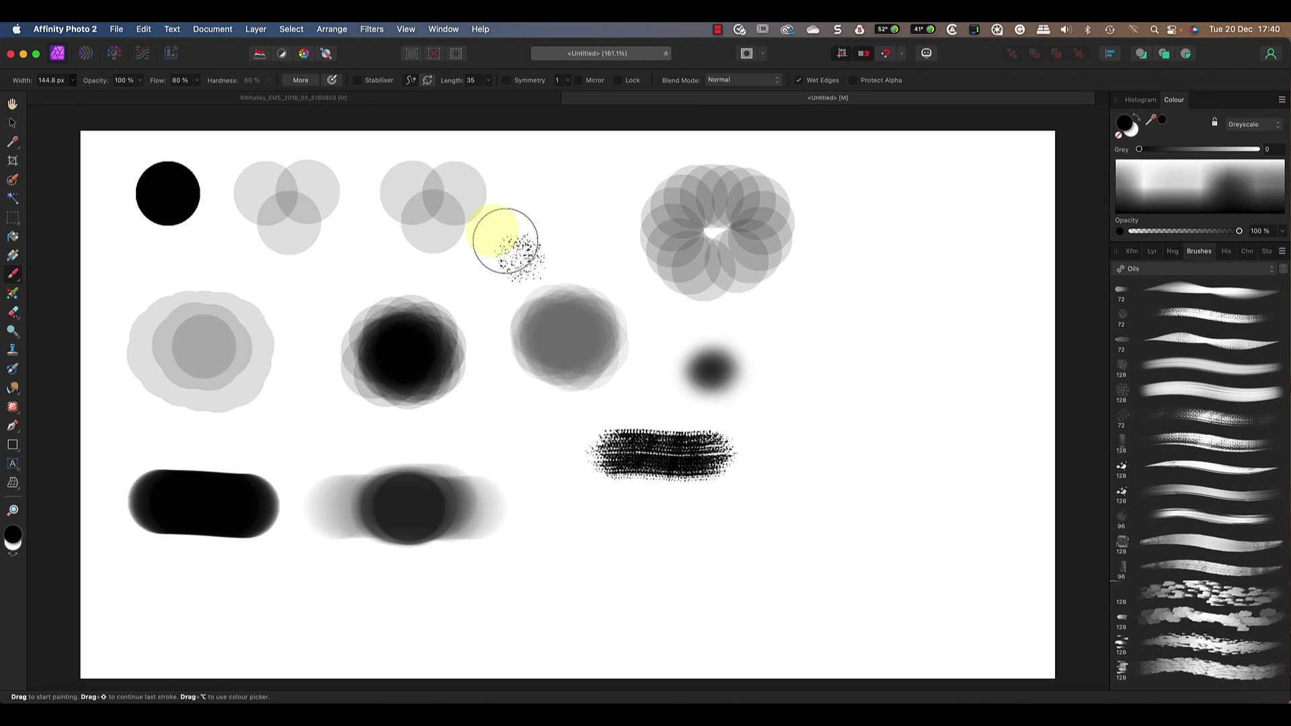
Step: Increase the oil brush's spacing to 25% in its brush settings
left_click(299, 80)
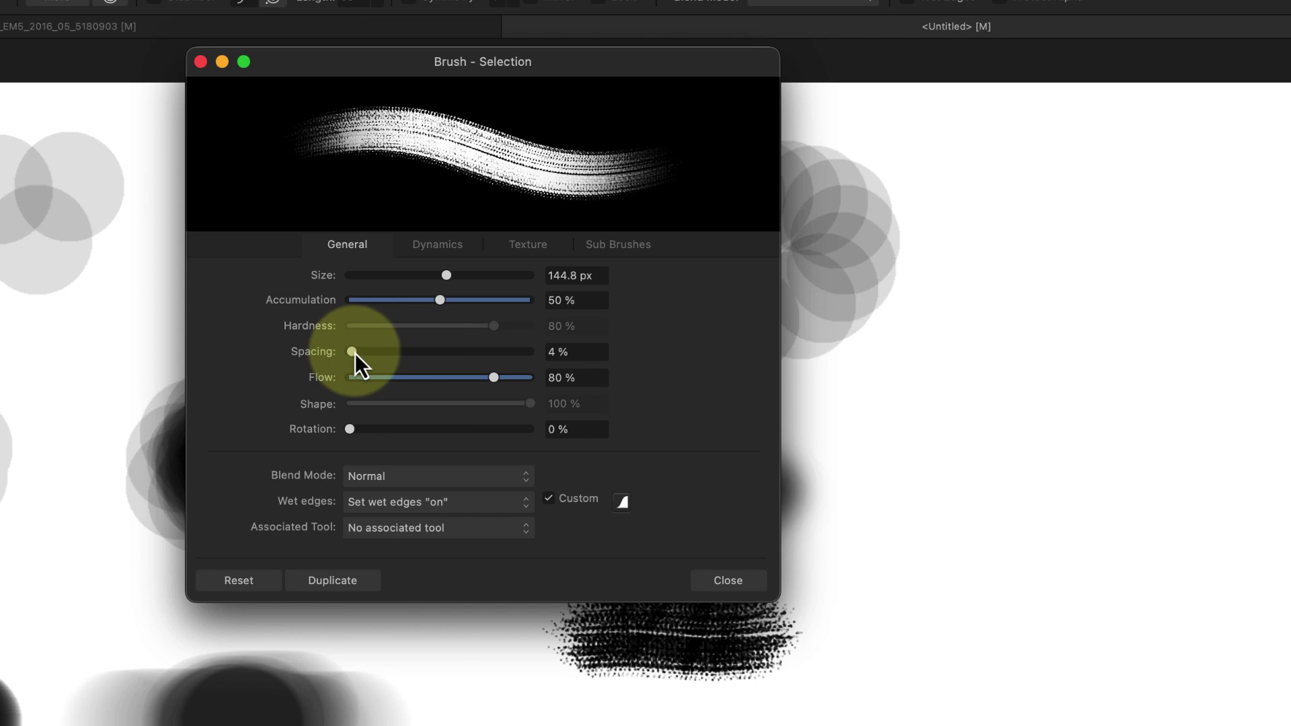
left_click_drag(355, 353, 374, 353)
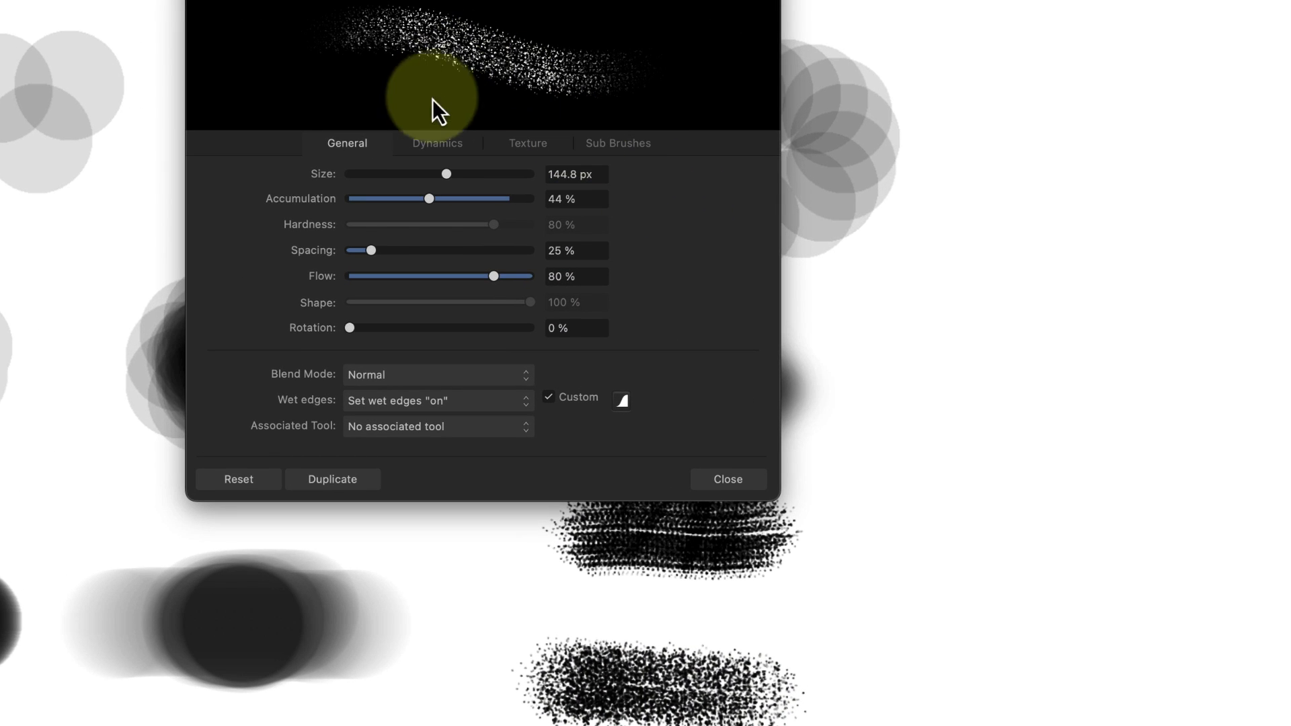
Step: Drop the oil brush's rotation jitter to 0% and paint a scattered test stroke
left_click(436, 142)
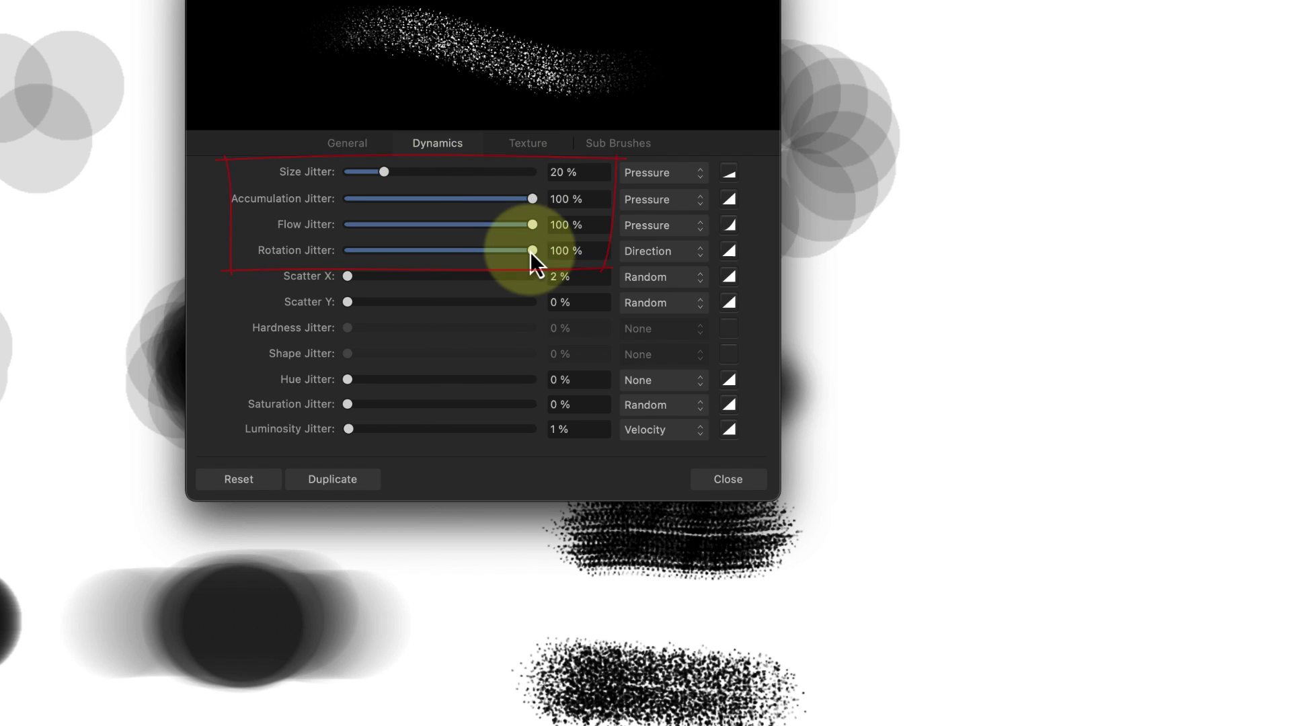
left_click_drag(532, 250, 289, 256)
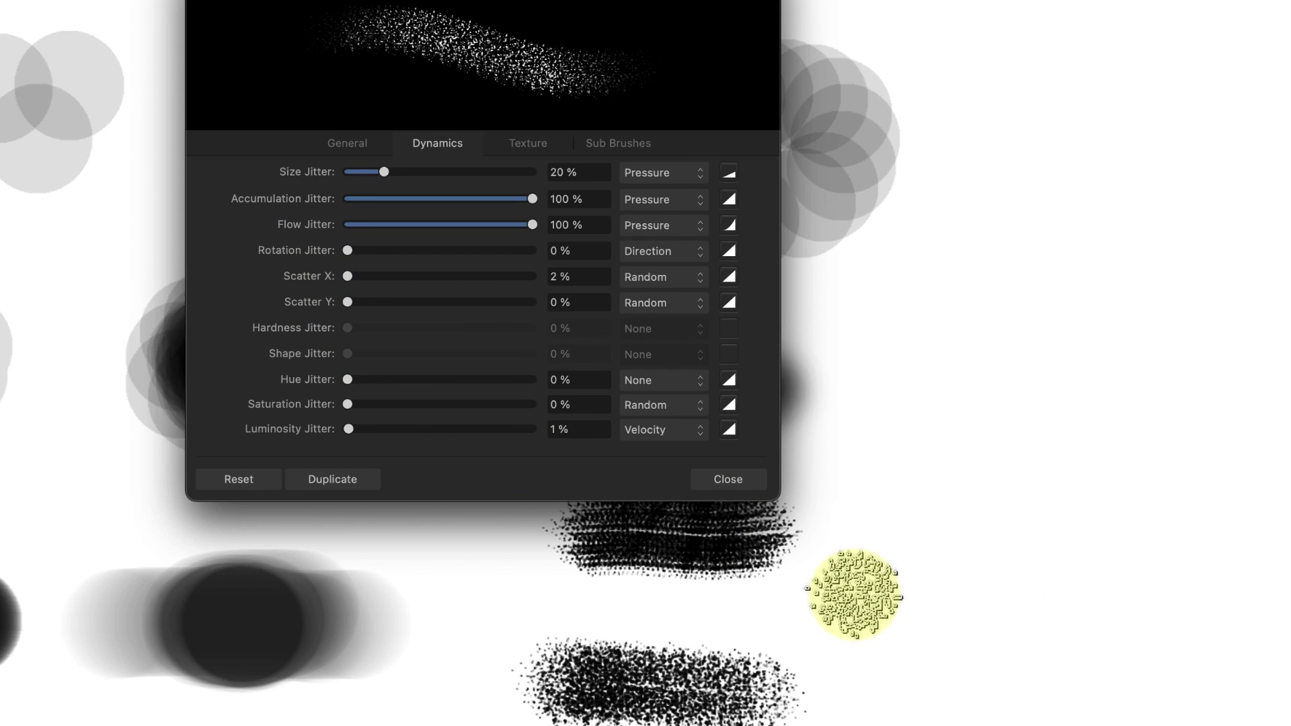
mouse_move(855, 596)
left_mouse_down()
mouse_move(954, 592)
mouse_move(833, 591)
left_mouse_up()
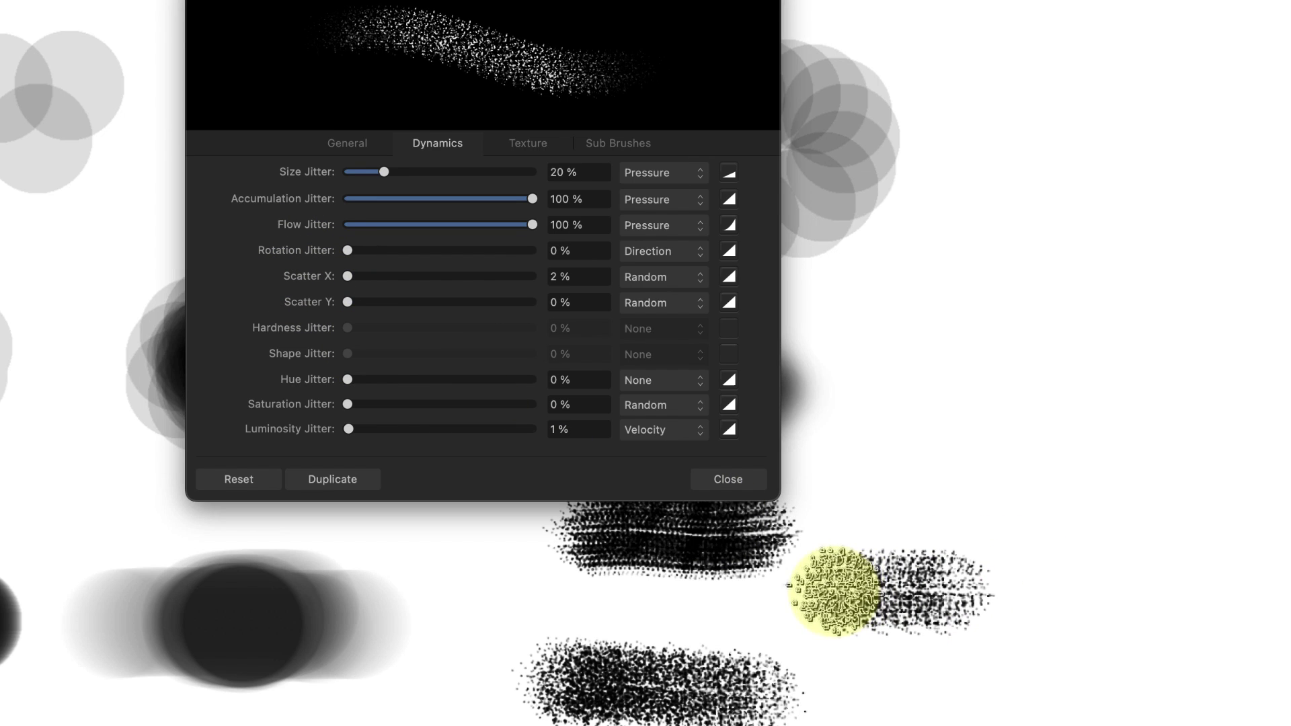
Step: Reset the oil brush to its defaults: 4% spacing, 50% accumulation, 80% flow
left_click(516, 147)
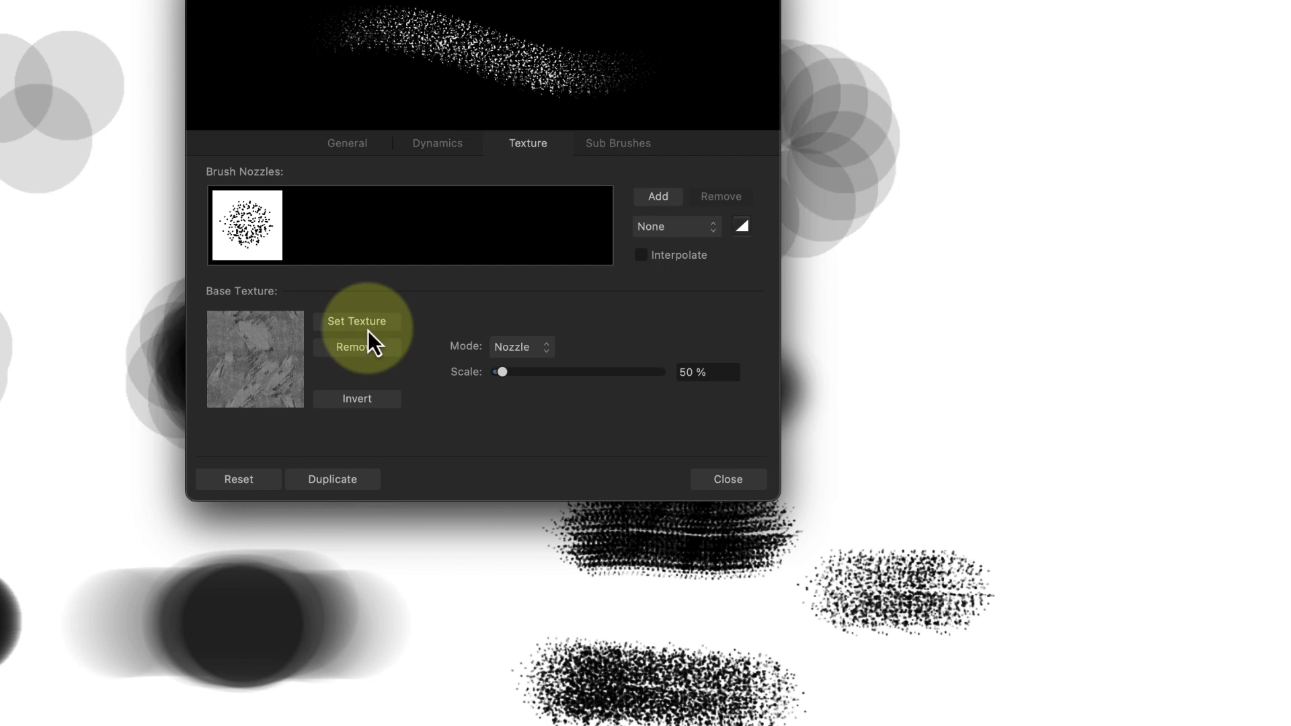
left_click(244, 479)
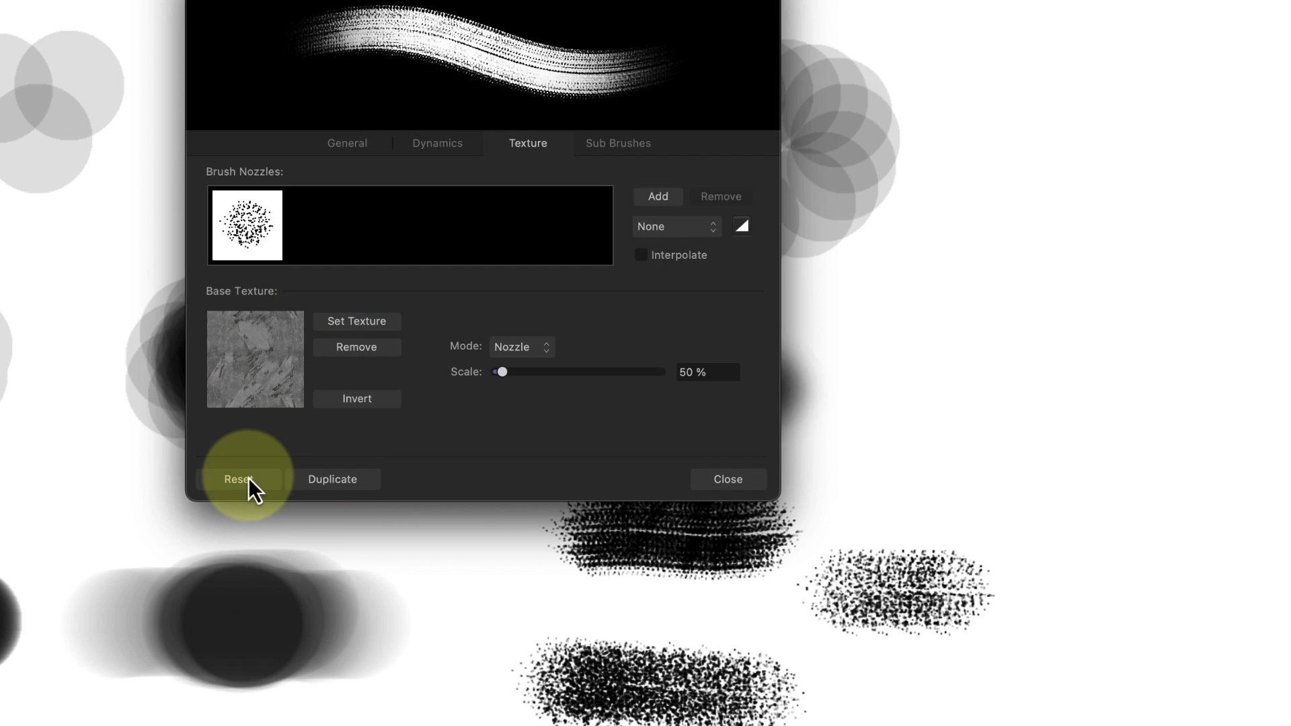
left_click(348, 145)
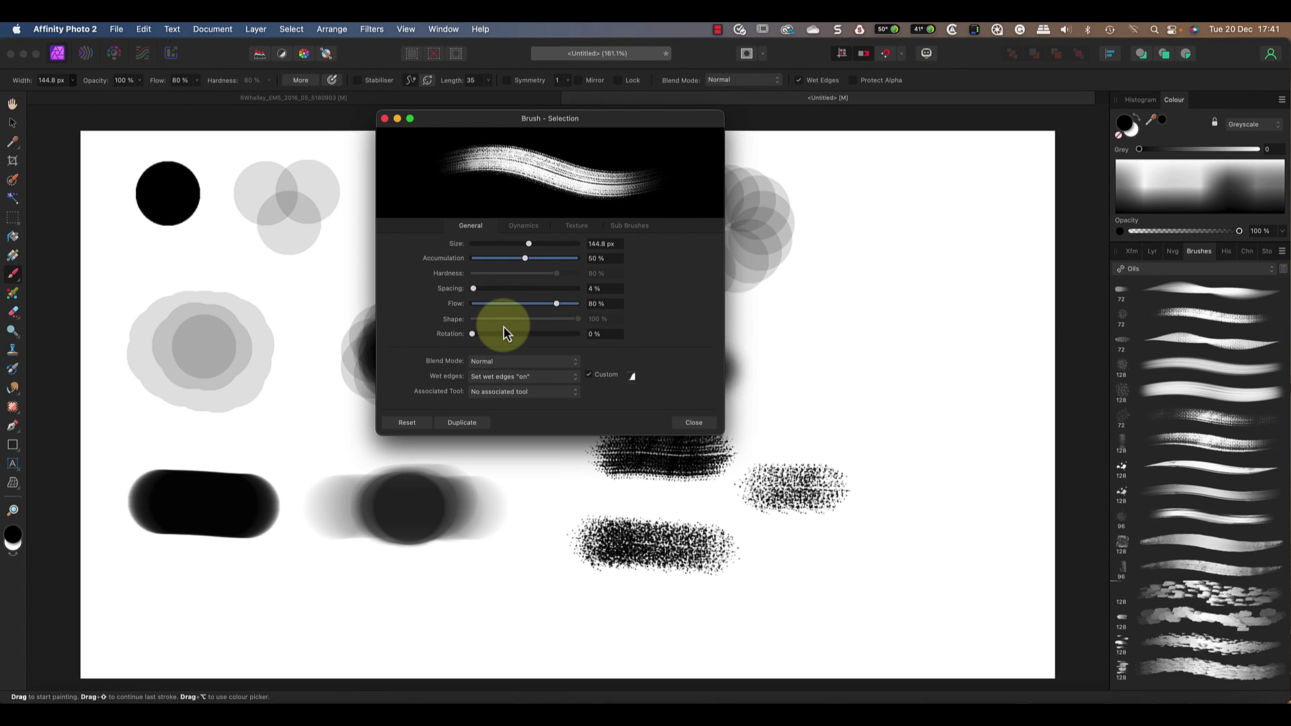
Step: Import Watermarks.afbrushes and stamp the red circular signature watermark low on the fern photo
left_click(385, 119)
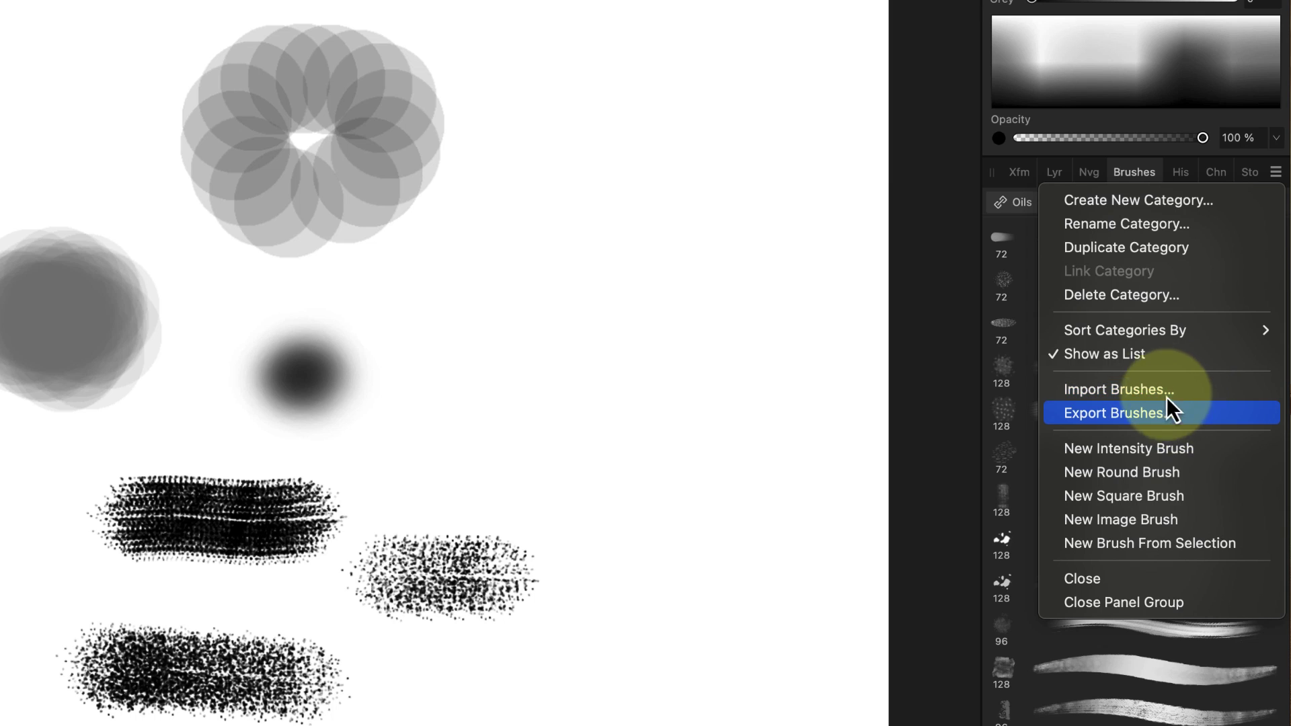
left_click(1152, 389)
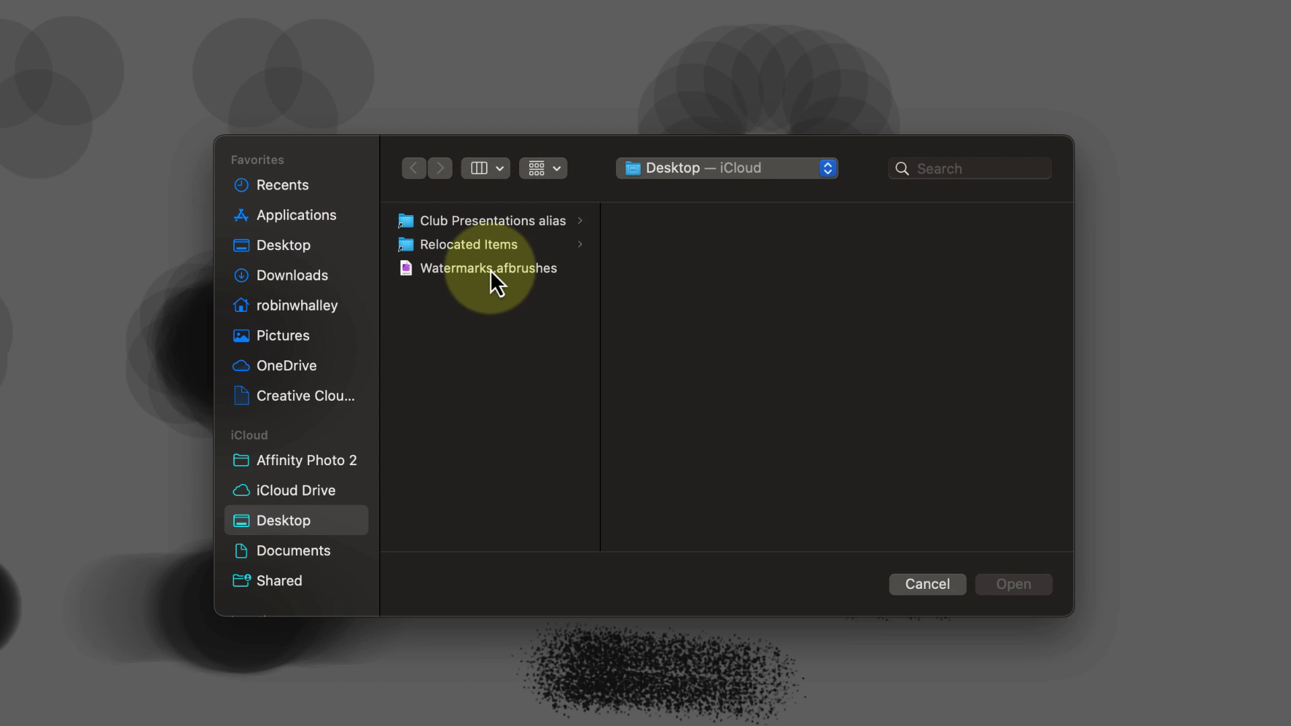
left_click(490, 270)
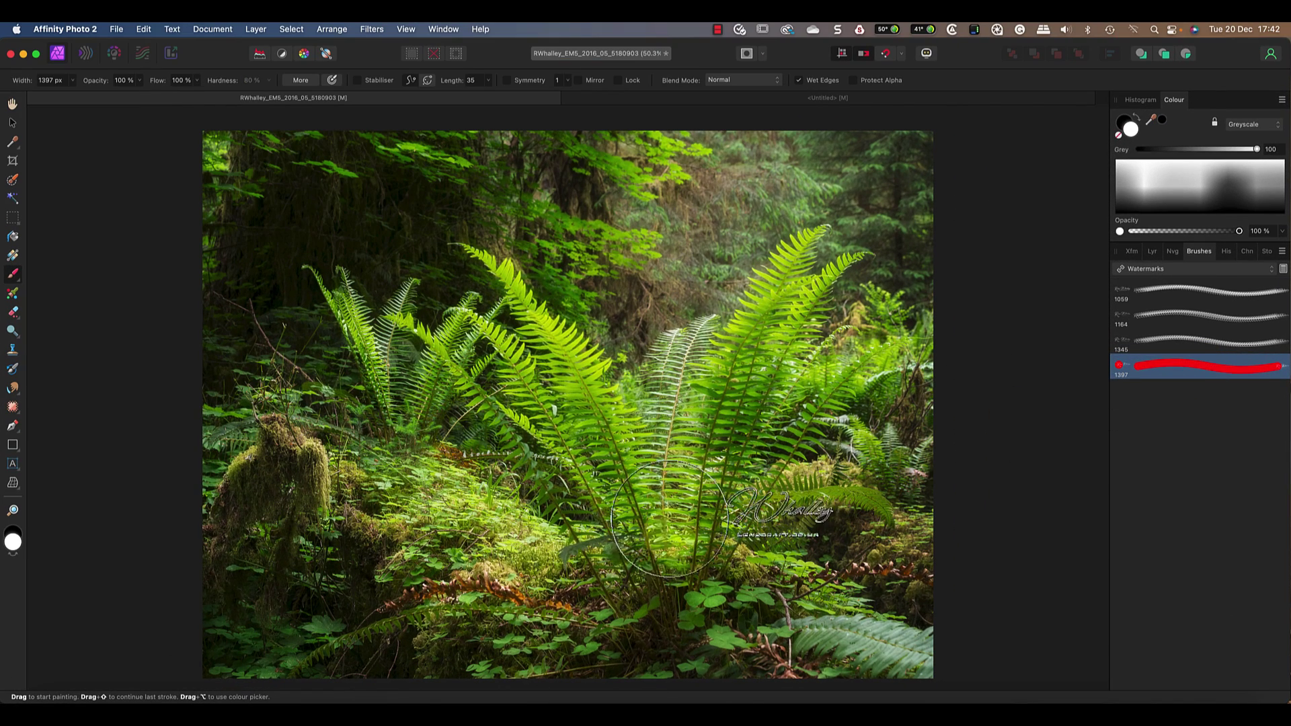
left_click(475, 586)
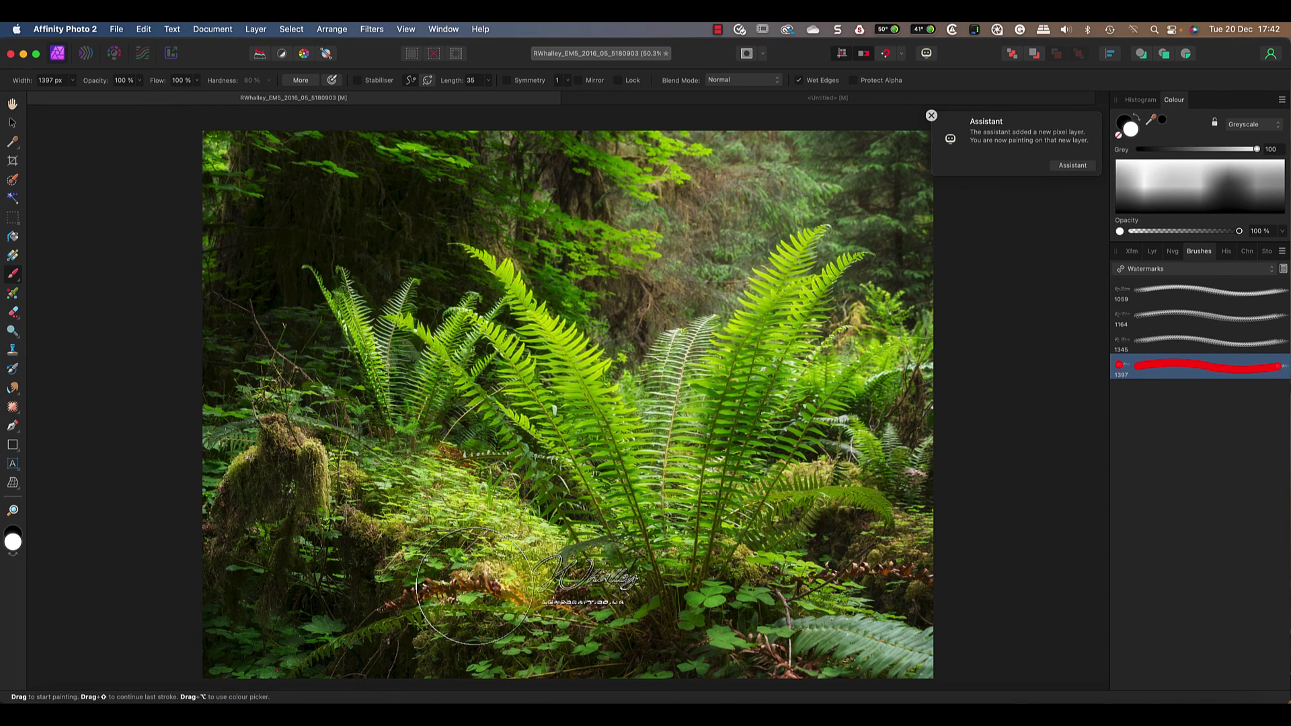
left_click(475, 586)
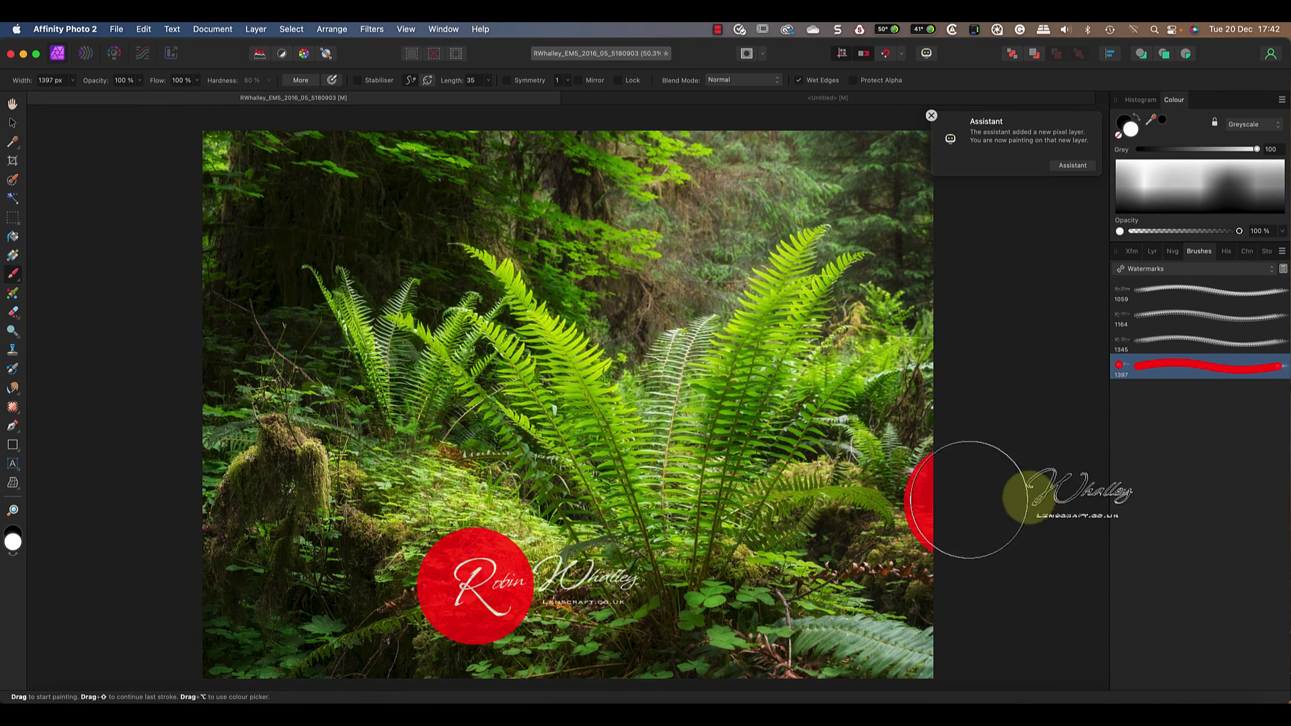